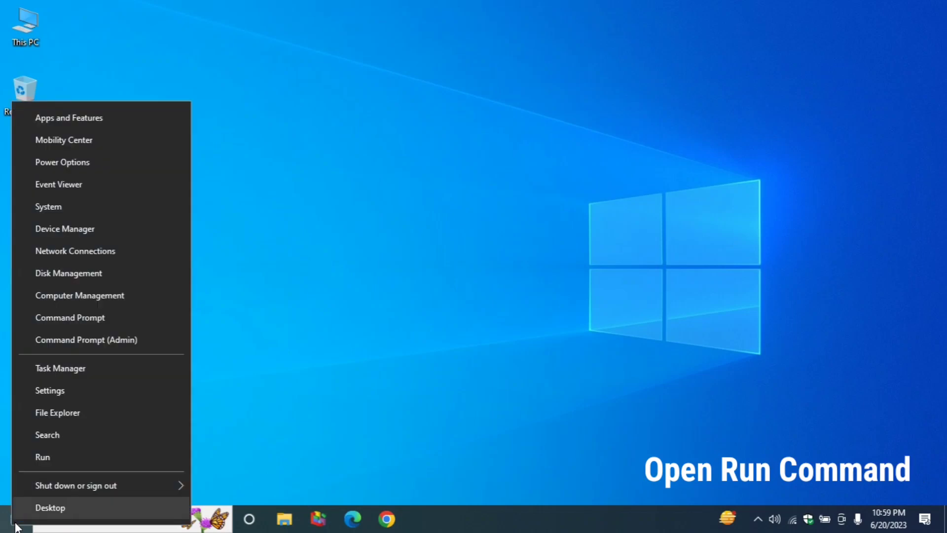
# Run gpedit.msc to open the Local Group Policy Editor, maximize its window and widen the policy tree.
pyautogui.click(159, 456)
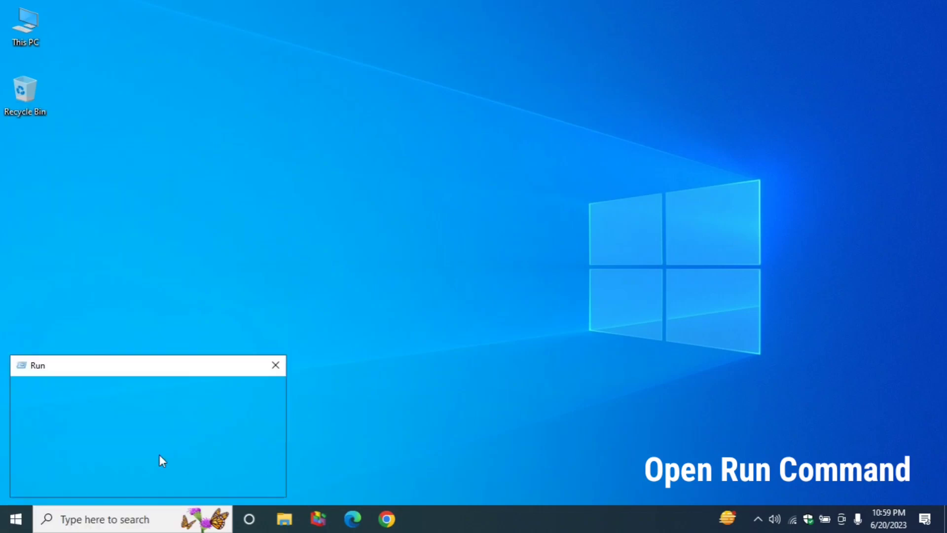
pyautogui.write('g')
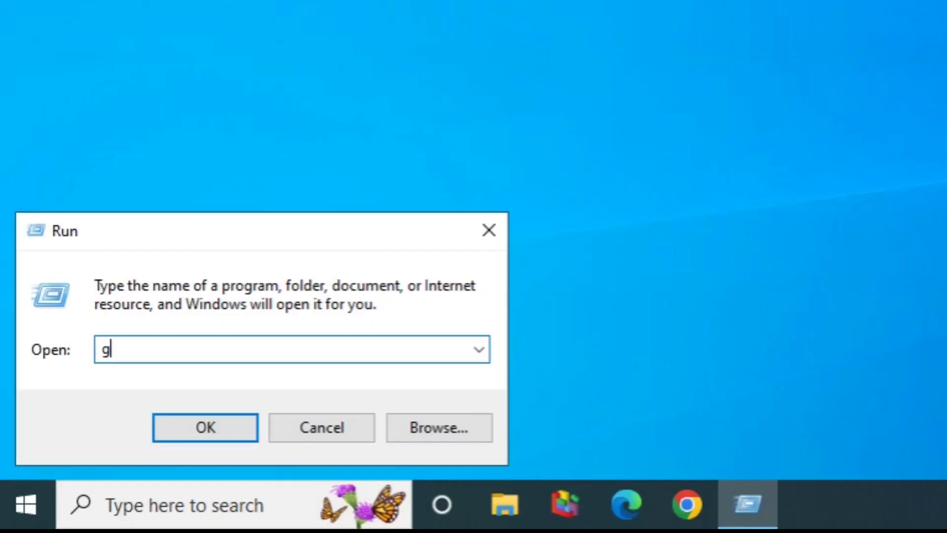
pyautogui.write('pedit.msc')
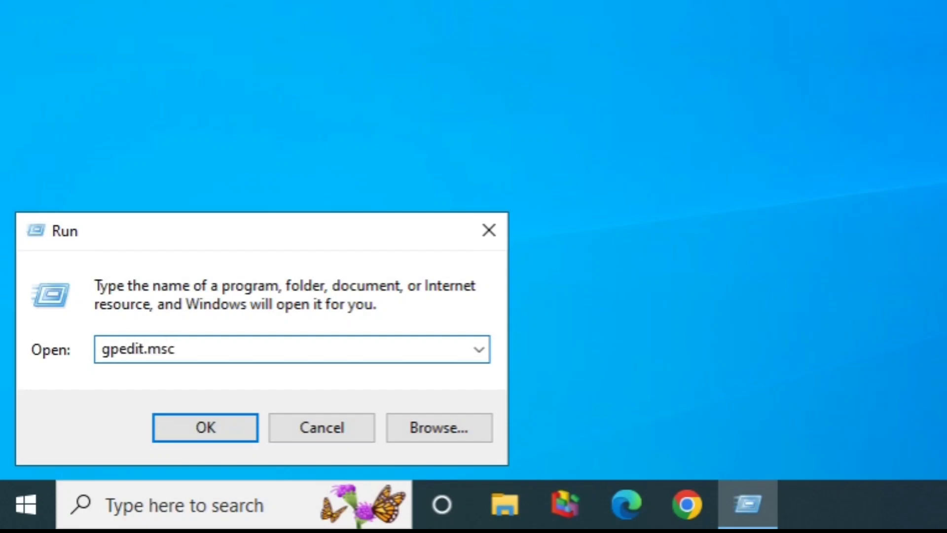
pyautogui.click(200, 428)
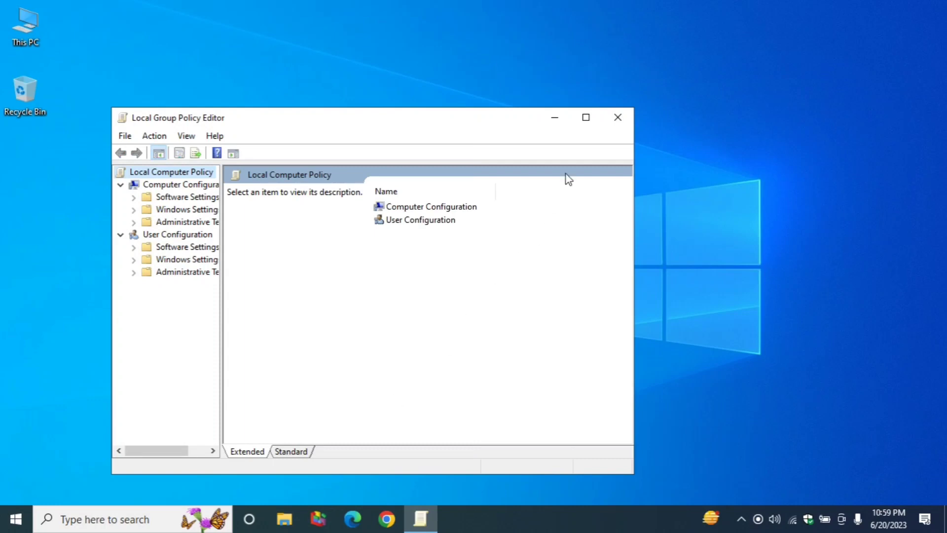
pyautogui.click(590, 119)
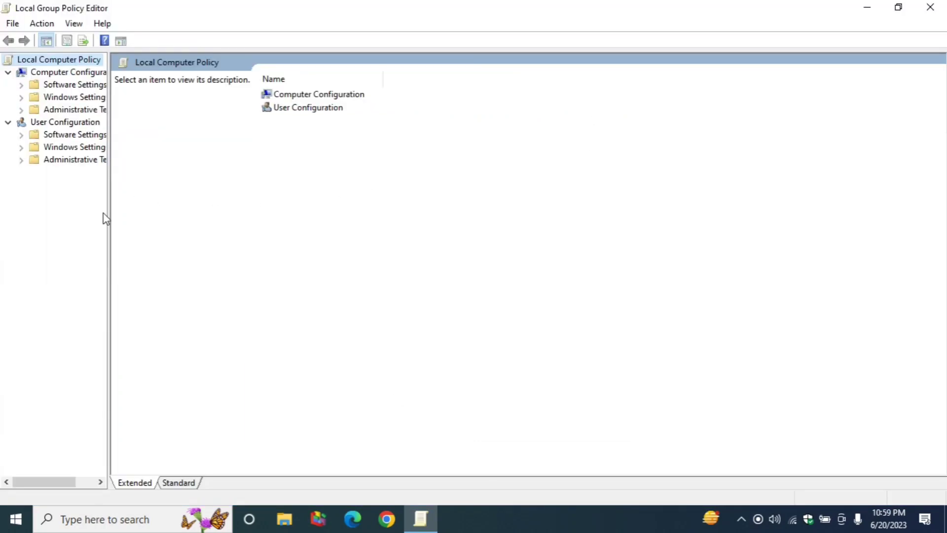
pyautogui.moveTo(108, 212); pyautogui.dragTo(156, 226)
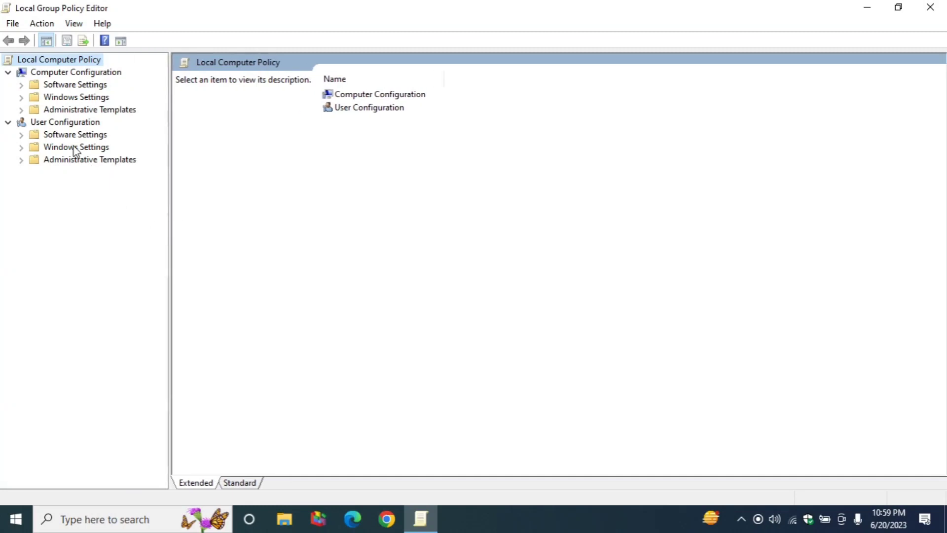
# Under Computer Configuration, expand Administrative Templates and Windows Components, and show the Delivery Optimization policies.
pyautogui.click(123, 109)
pyautogui.click(21, 110)
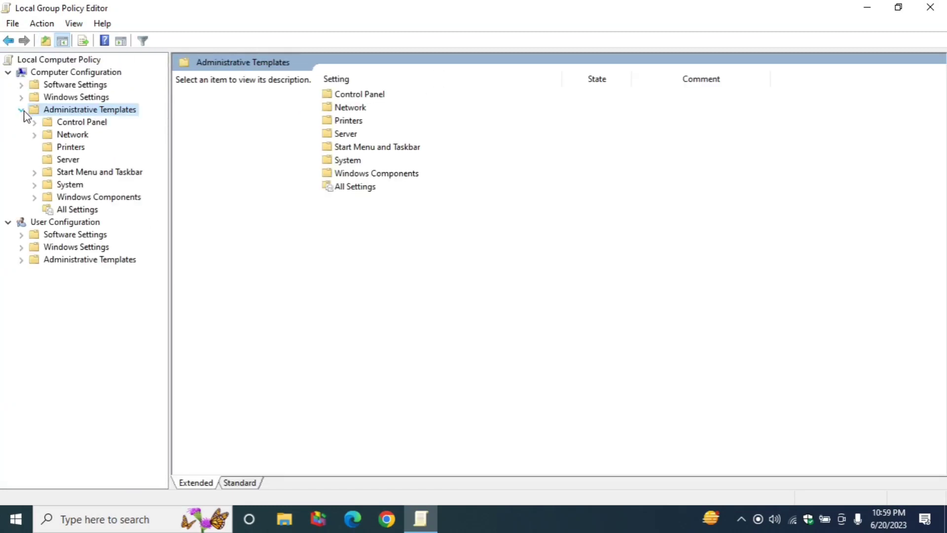
pyautogui.click(47, 197)
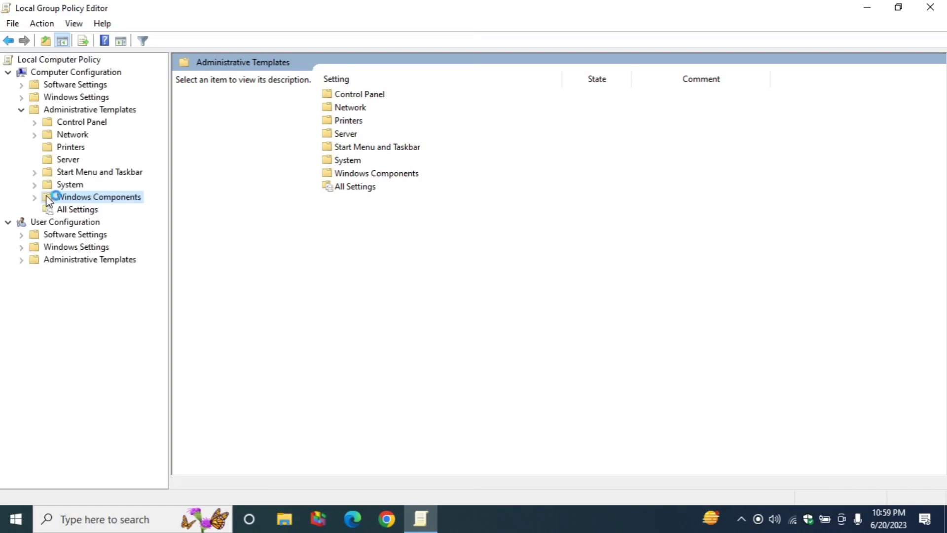
pyautogui.click(35, 198)
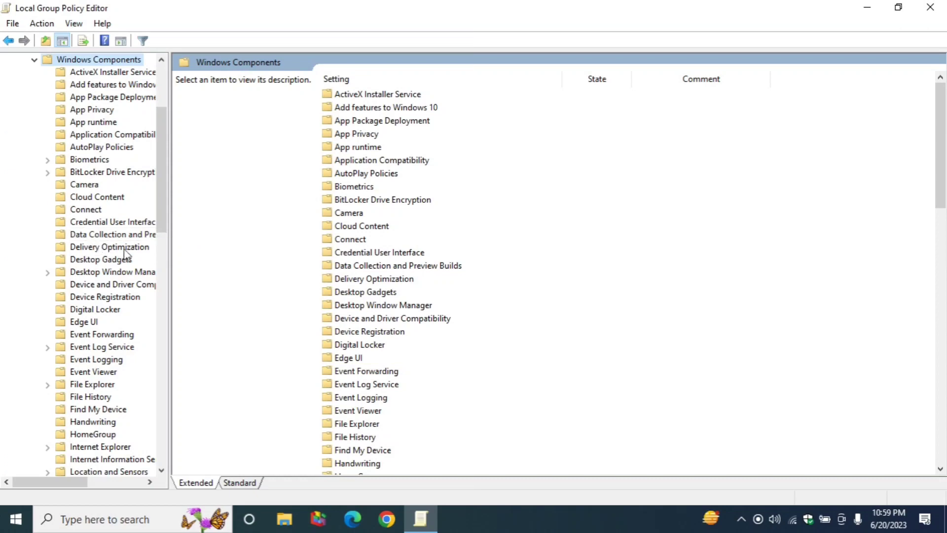
pyautogui.click(139, 248)
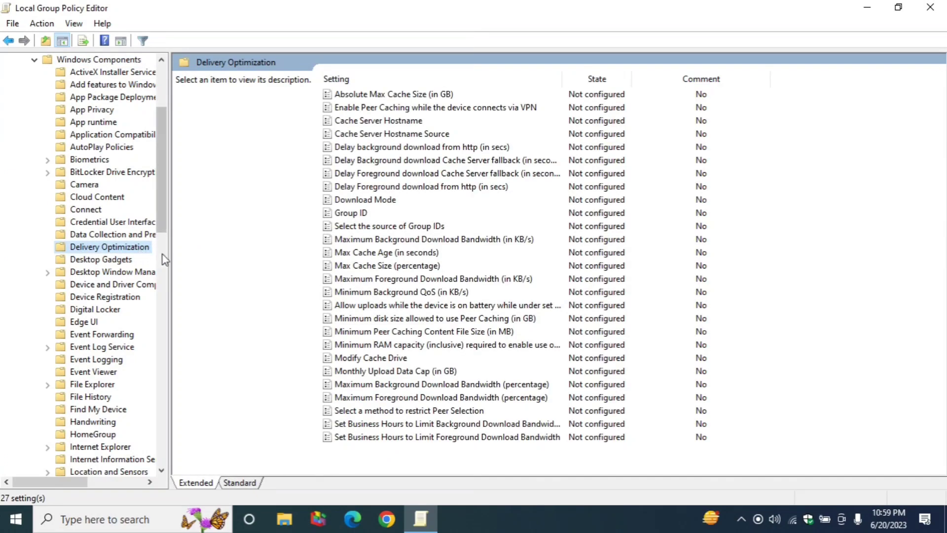
# Enable the Maximum Background Download Bandwidth (in KB/s) policy with a limit of 200.
pyautogui.click(397, 242)
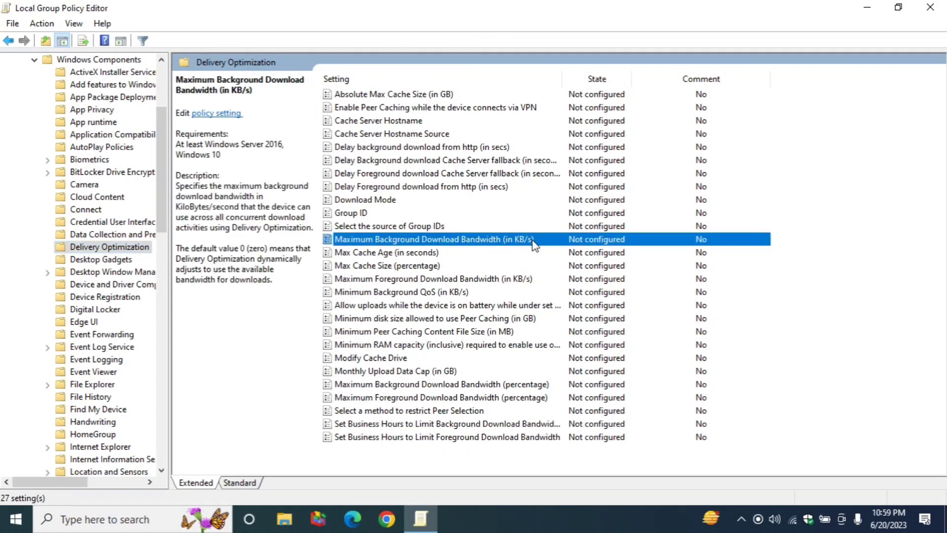
pyautogui.doubleClick(497, 245)
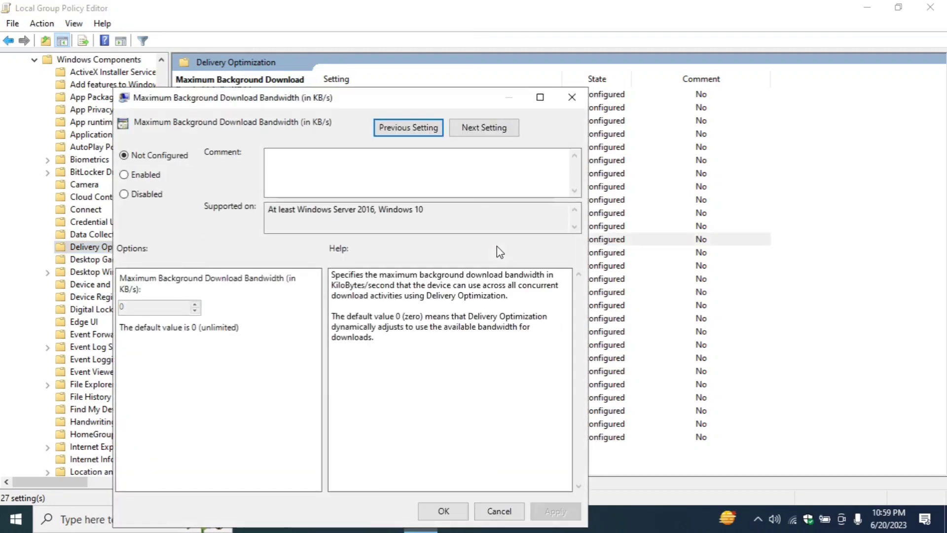
pyautogui.click(131, 176)
pyautogui.moveTo(146, 307); pyautogui.dragTo(107, 307)
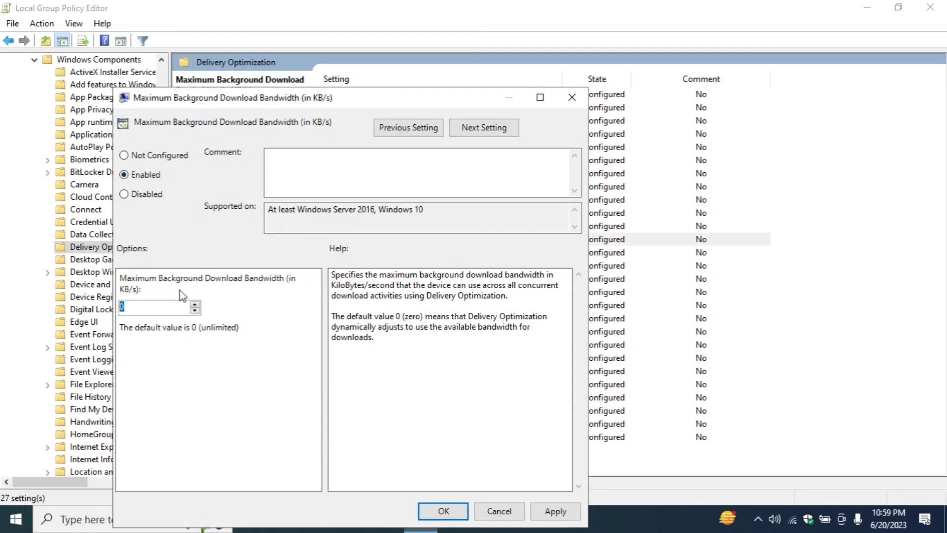
pyautogui.write('200')
pyautogui.click(554, 511)
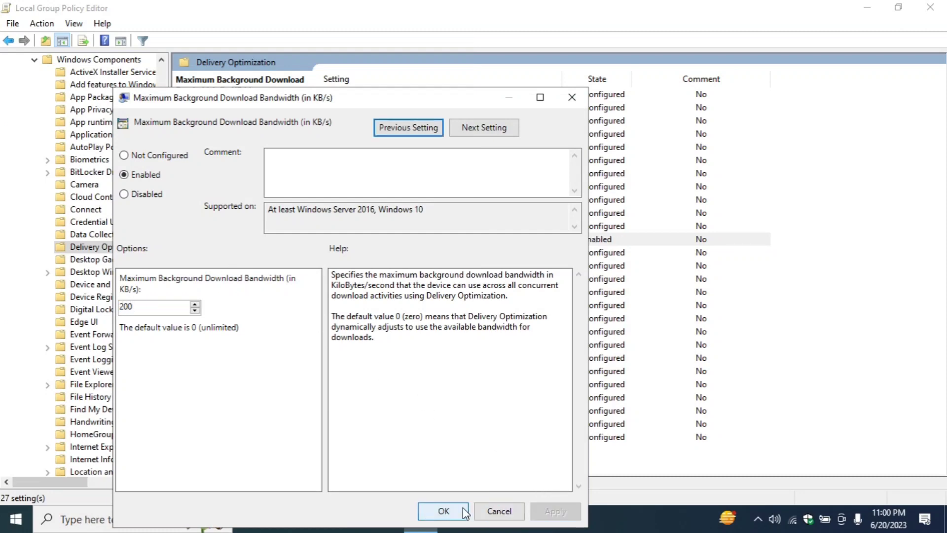
pyautogui.click(443, 511)
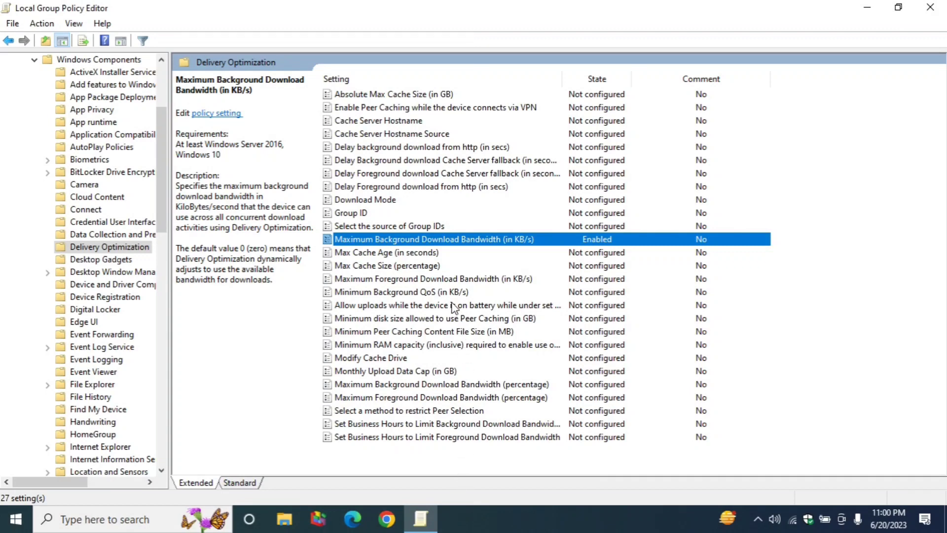
# Enable the Maximum Foreground Download Bandwidth (in KB/s) policy with a limit of 20, and close the policy editor.
pyautogui.click(441, 279)
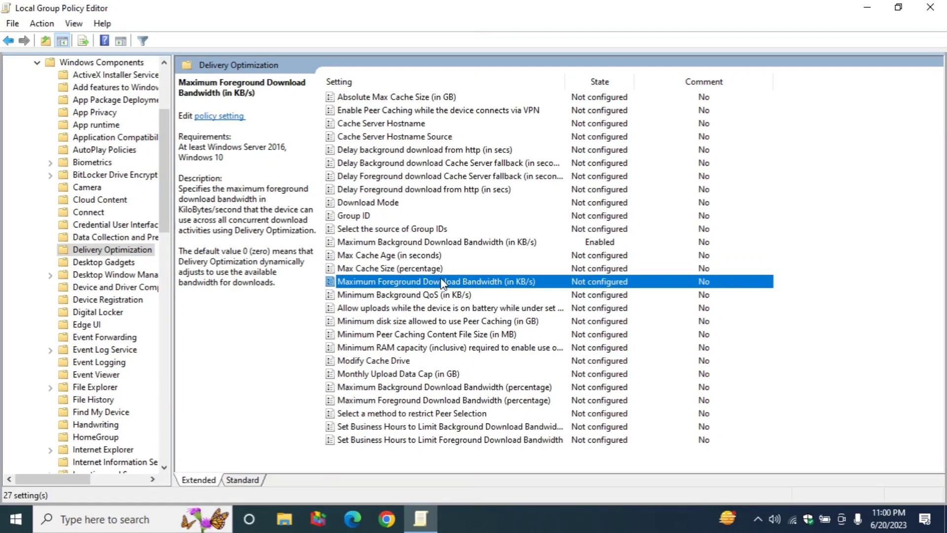
pyautogui.doubleClick(441, 282)
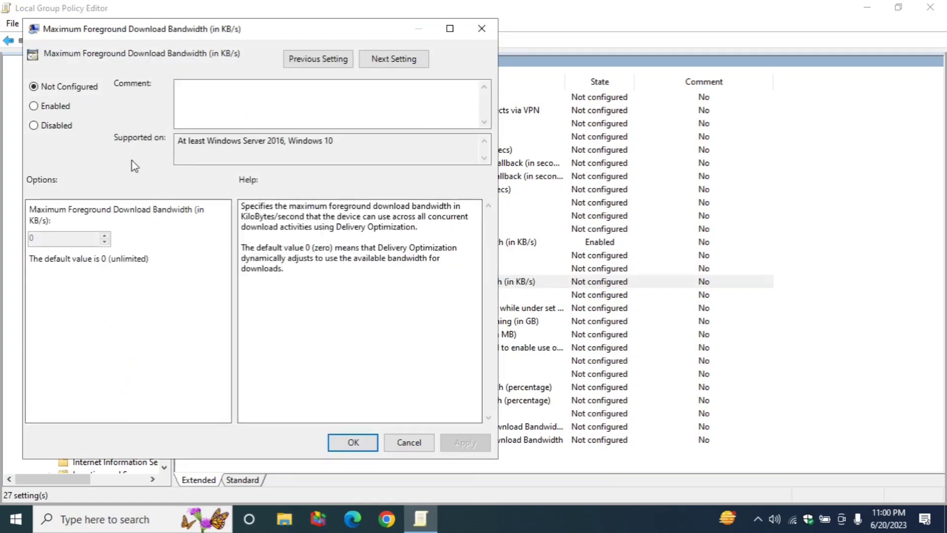
pyautogui.click(54, 110)
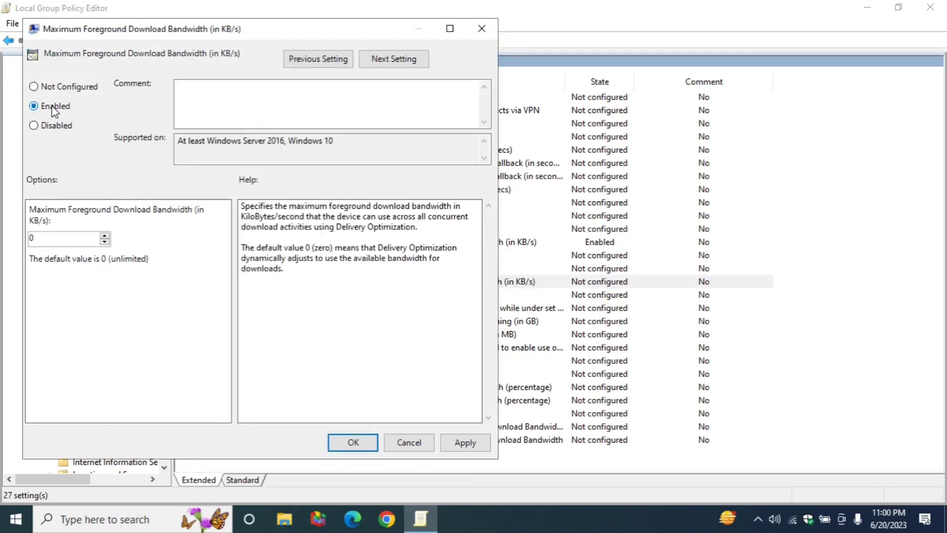
pyautogui.click(93, 242)
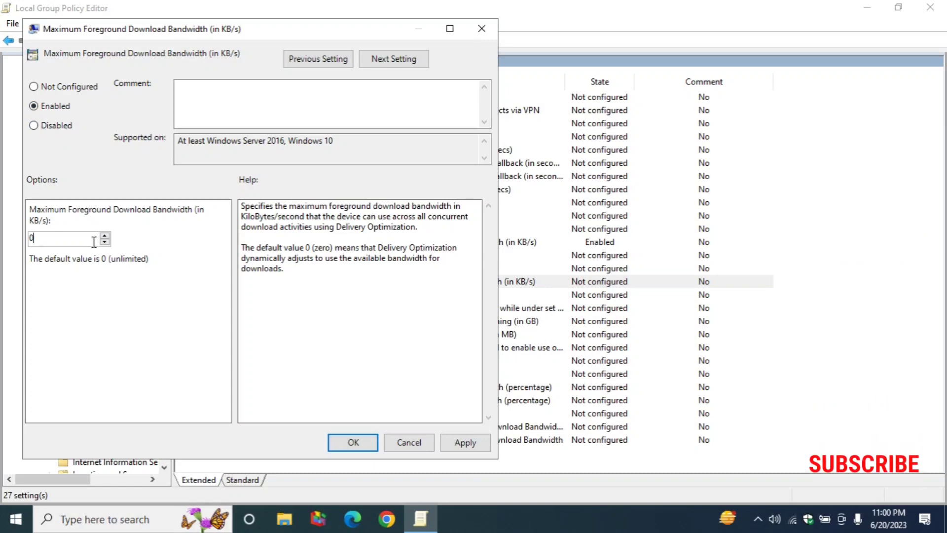
pyautogui.press('BackSpace')
pyautogui.write('2')
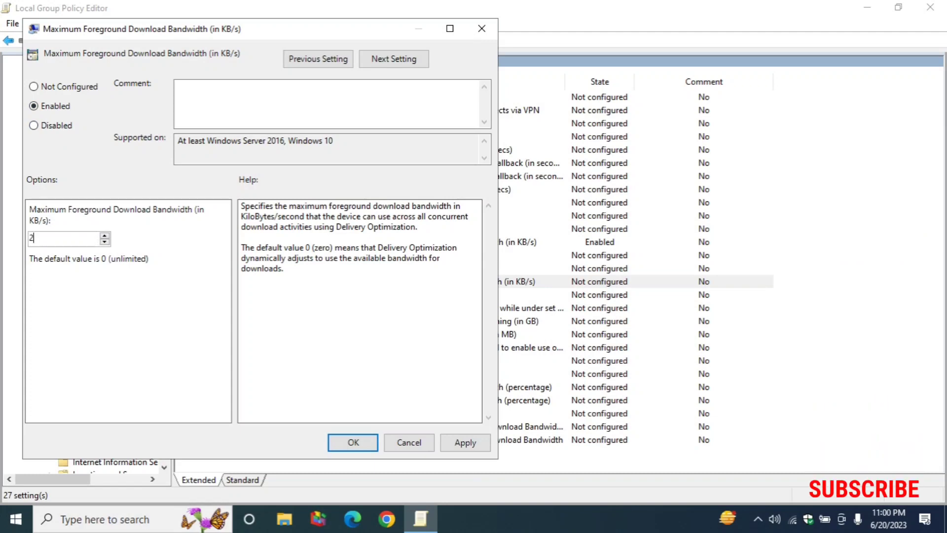
pyautogui.write('0')
pyautogui.click(464, 442)
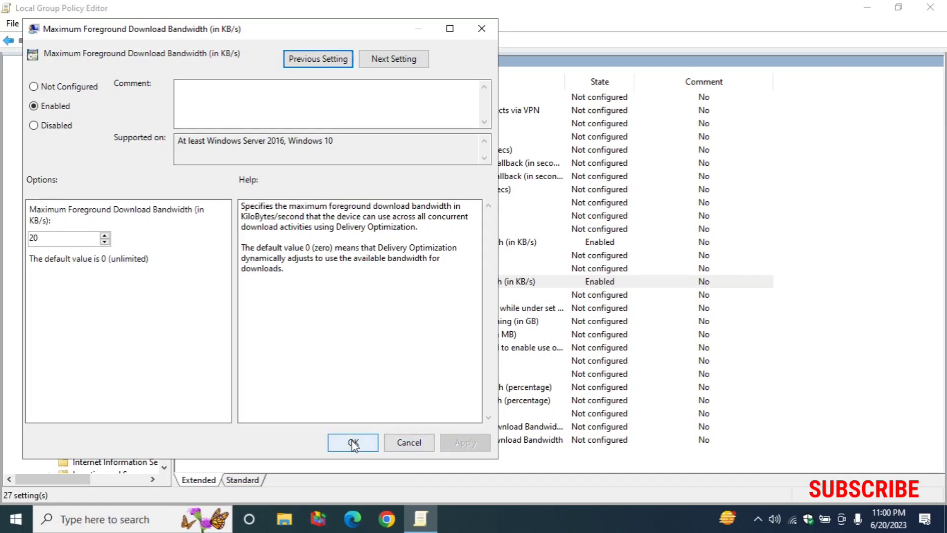
pyautogui.click(353, 443)
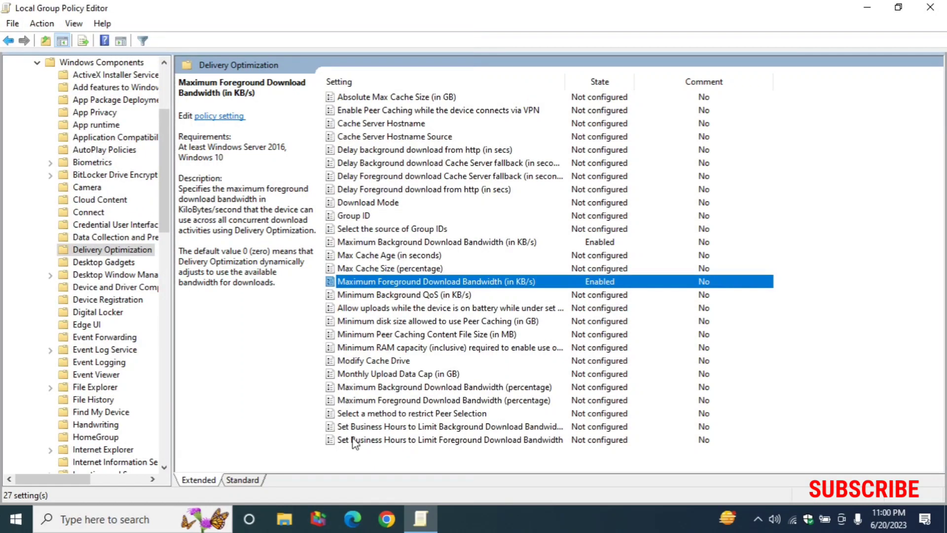
pyautogui.click(930, 7)
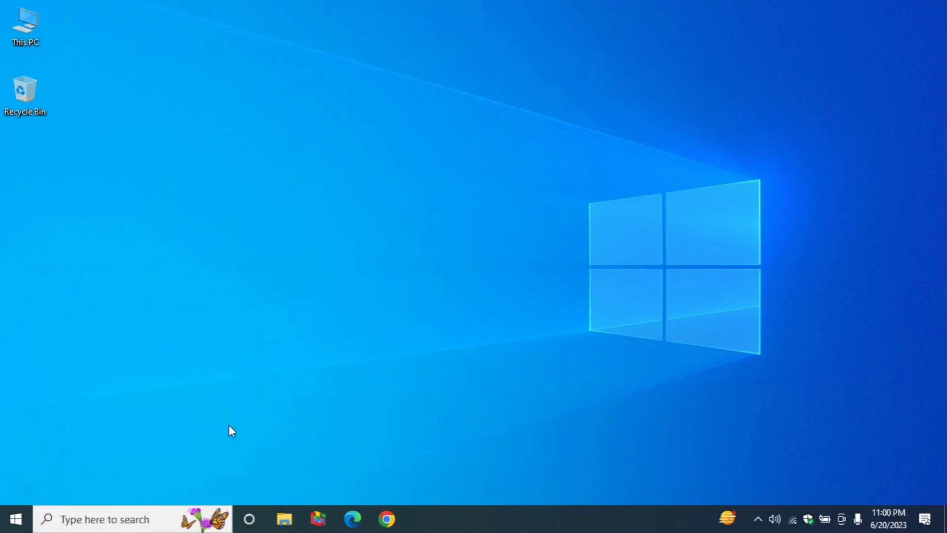
# Search Windows for "notification" and open the Notifications & actions settings.
pyautogui.click(124, 513)
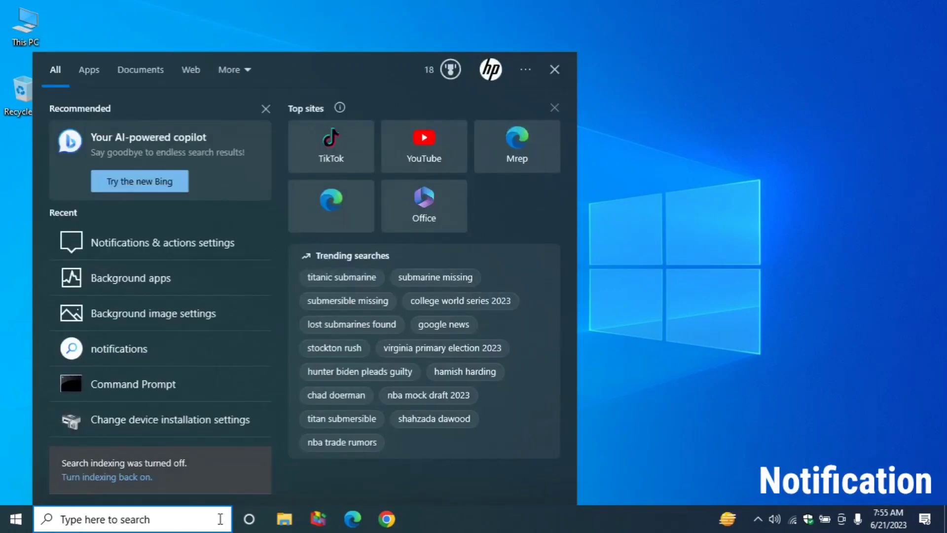
pyautogui.write('no')
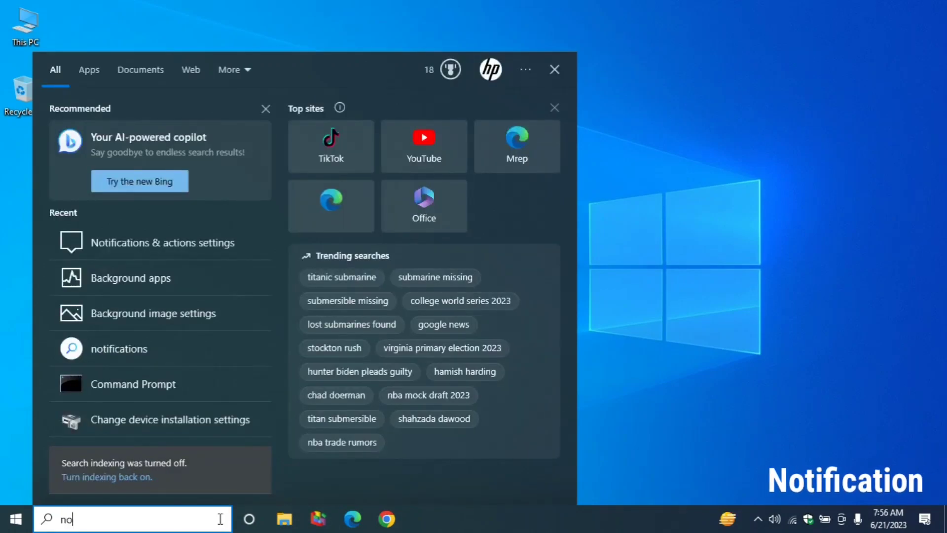
pyautogui.write('tific')
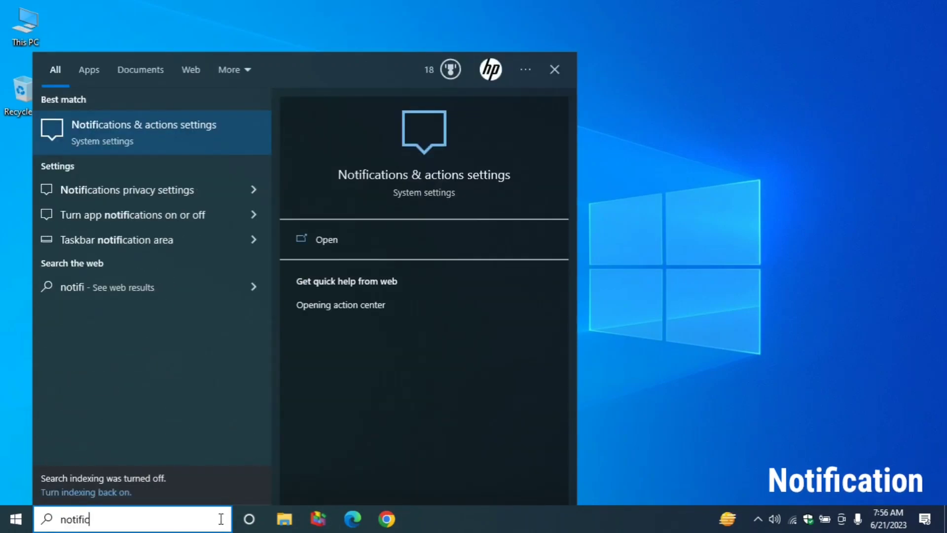
pyautogui.write('ation')
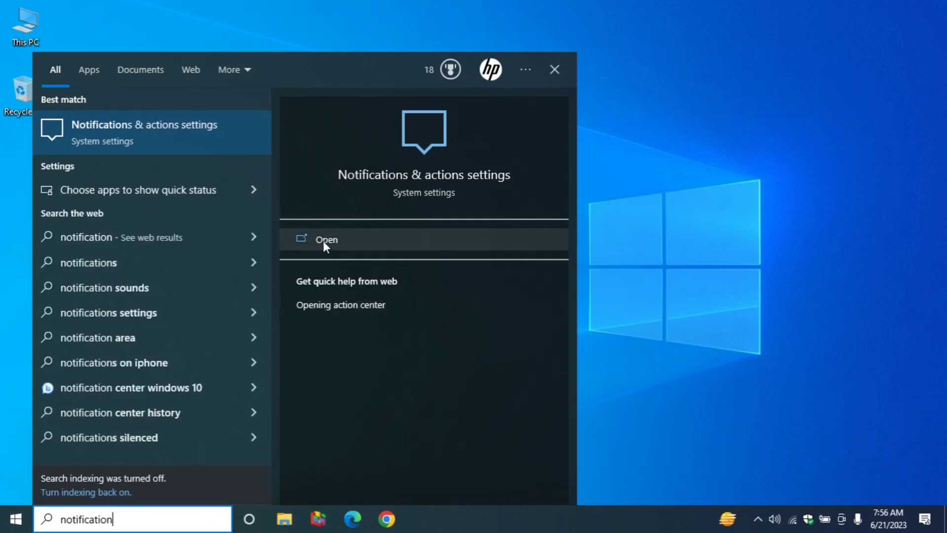
pyautogui.click(350, 243)
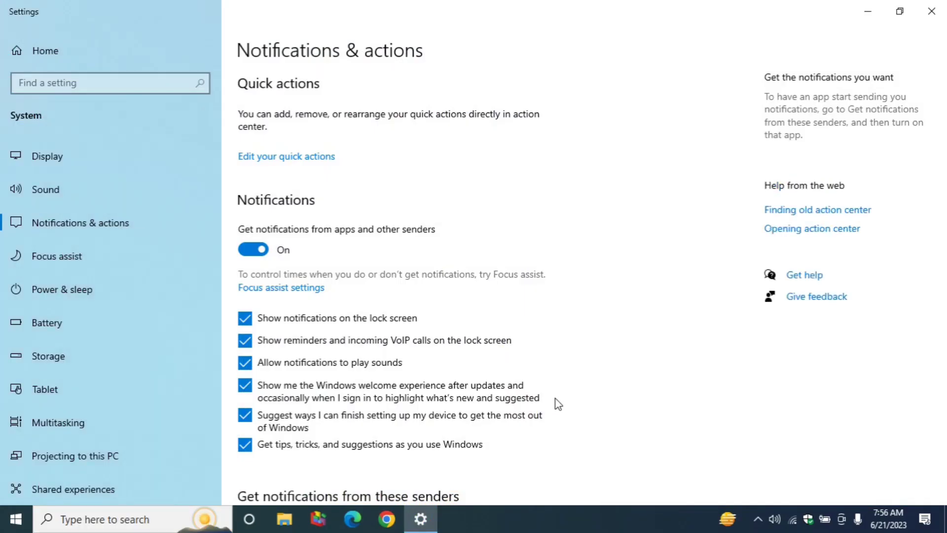
# Turn off notifications from apps and other senders, disable tips, tricks and suggestions, and close Settings.
pyautogui.click(255, 251)
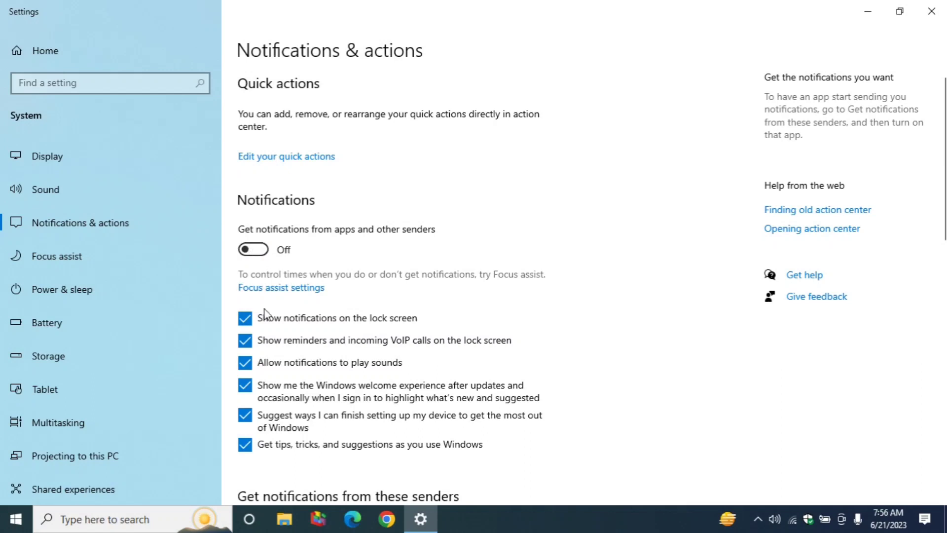
pyautogui.click(250, 455)
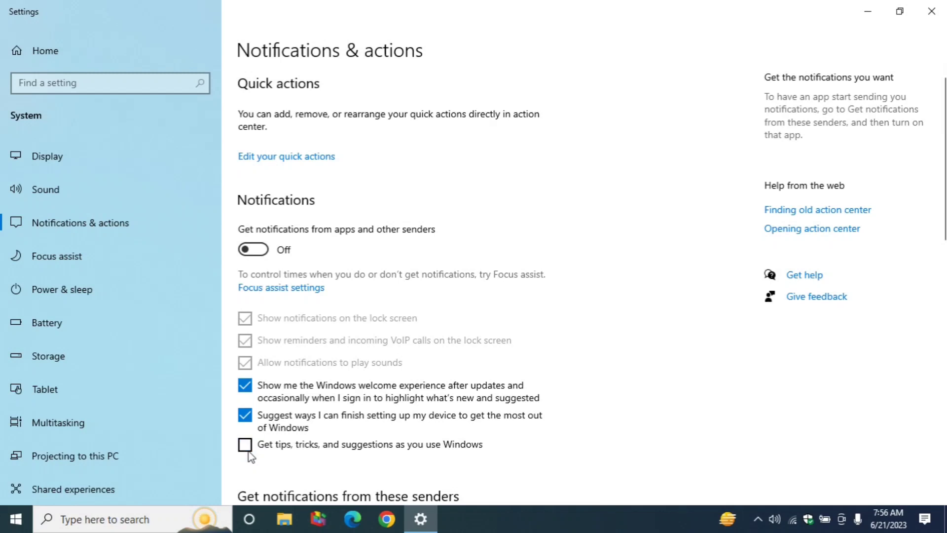
pyautogui.click(927, 13)
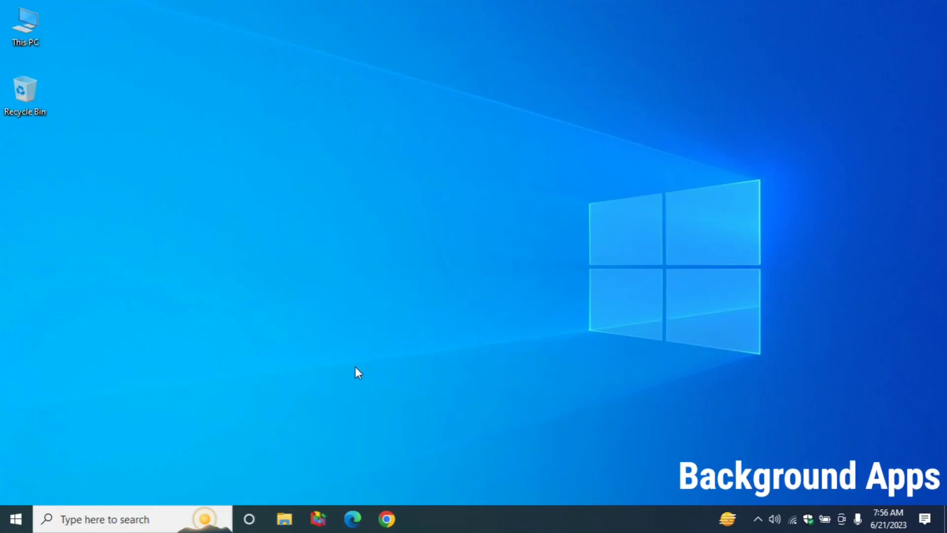
# Search Windows for "background apps" and open the Background apps privacy settings.
pyautogui.click(153, 521)
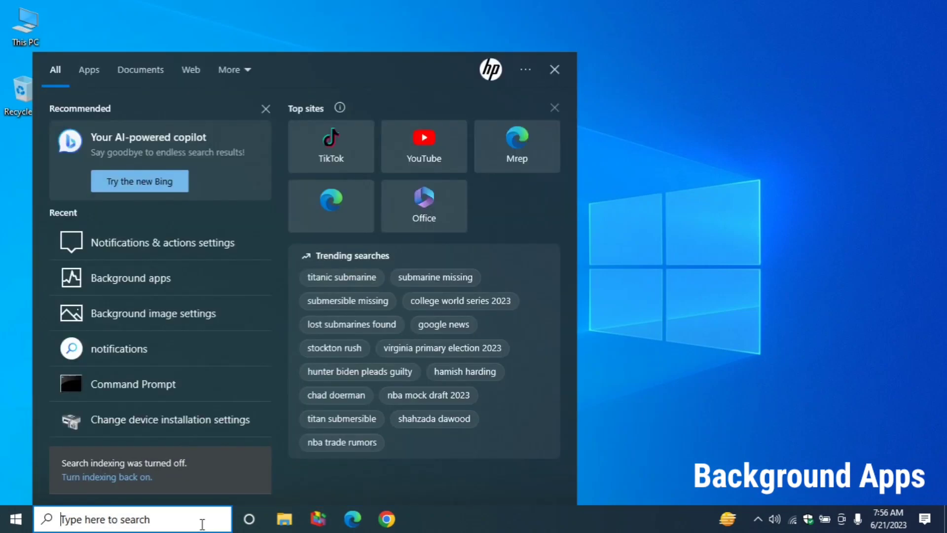
pyautogui.write('back')
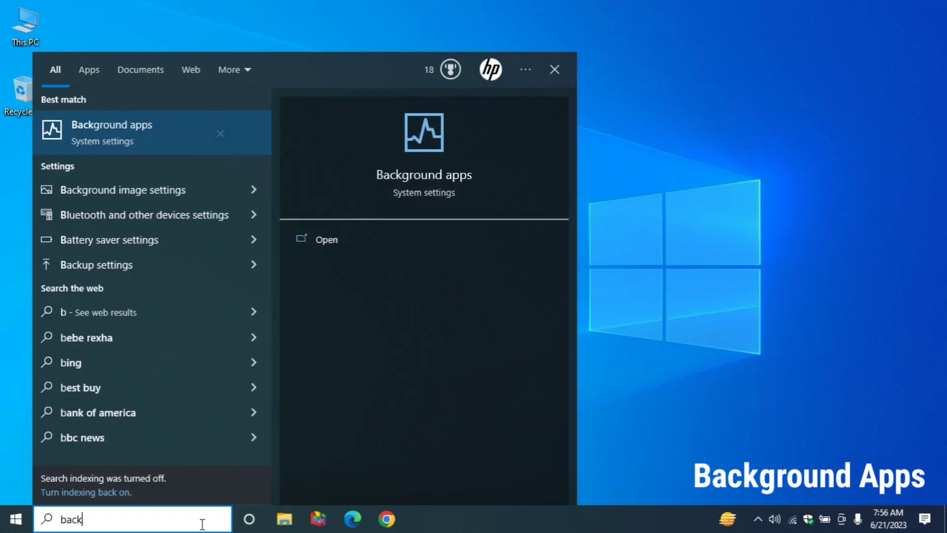
pyautogui.write('ground apps')
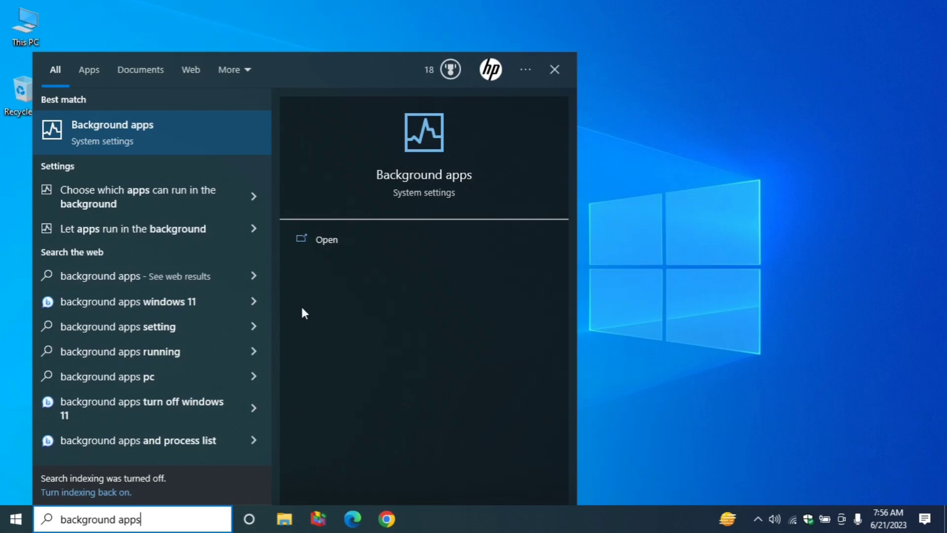
pyautogui.click(324, 241)
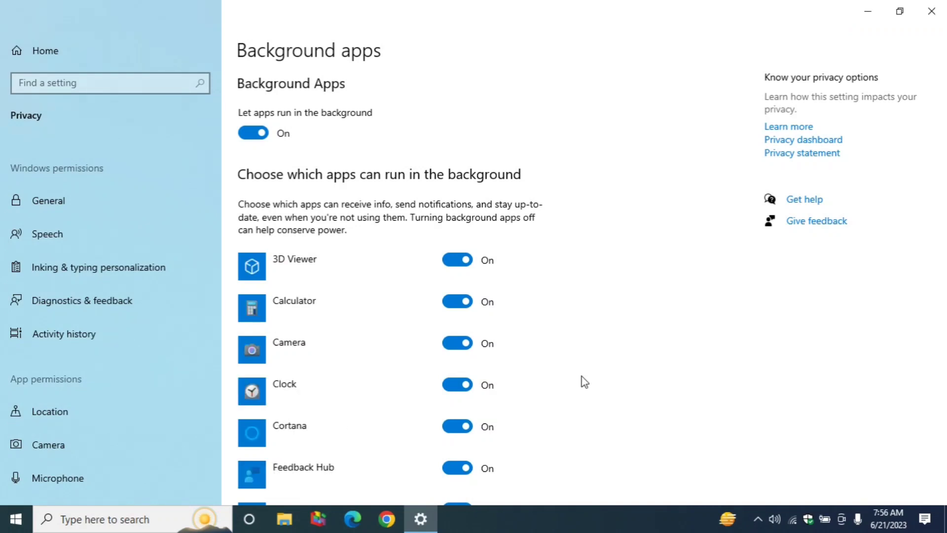
# Turn off letting apps run in the background and close Settings.
pyautogui.click(243, 137)
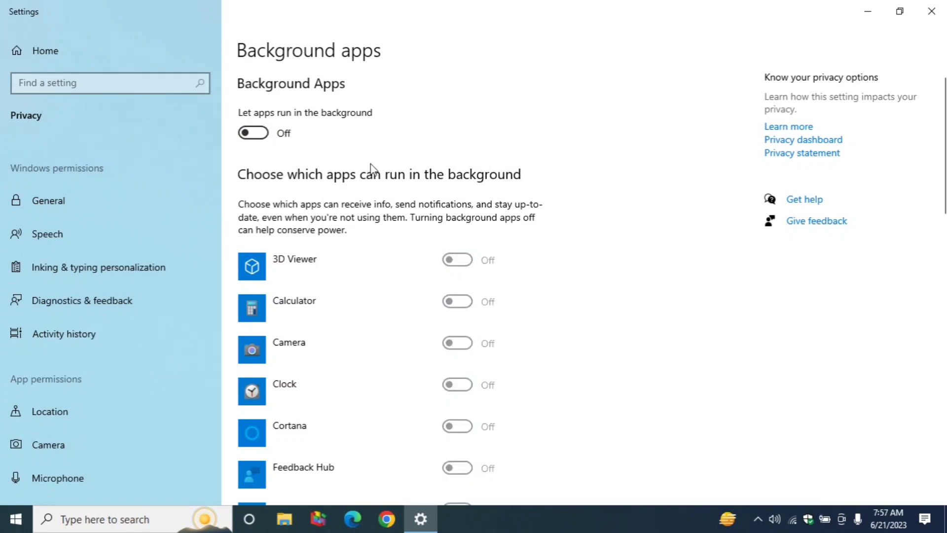
pyautogui.click(931, 12)
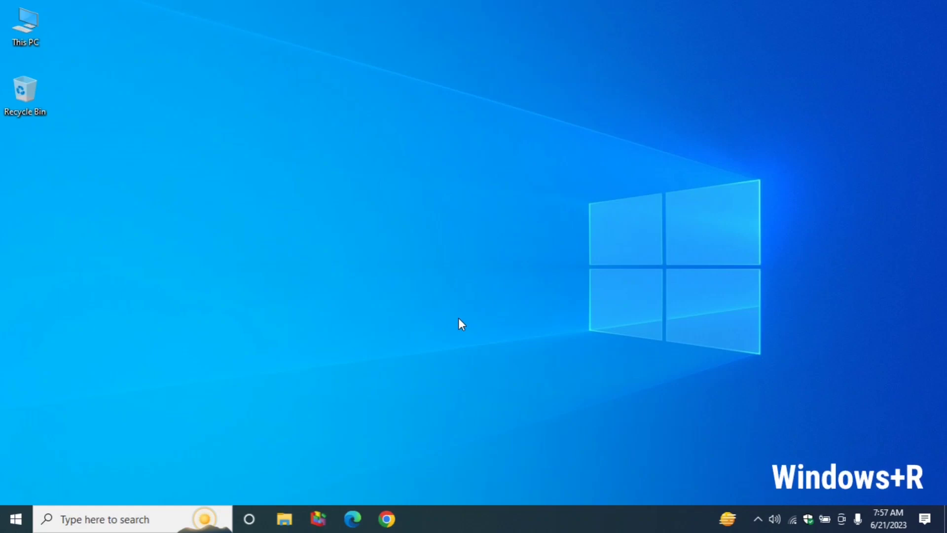
# Run ncpa.cpl to open Network Connections.
pyautogui.press('super+r')
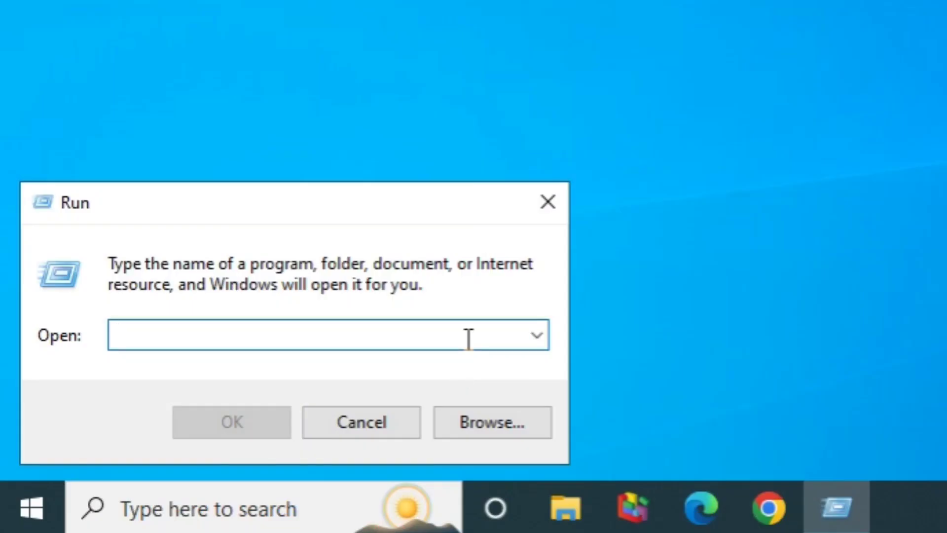
pyautogui.write('ncpa')
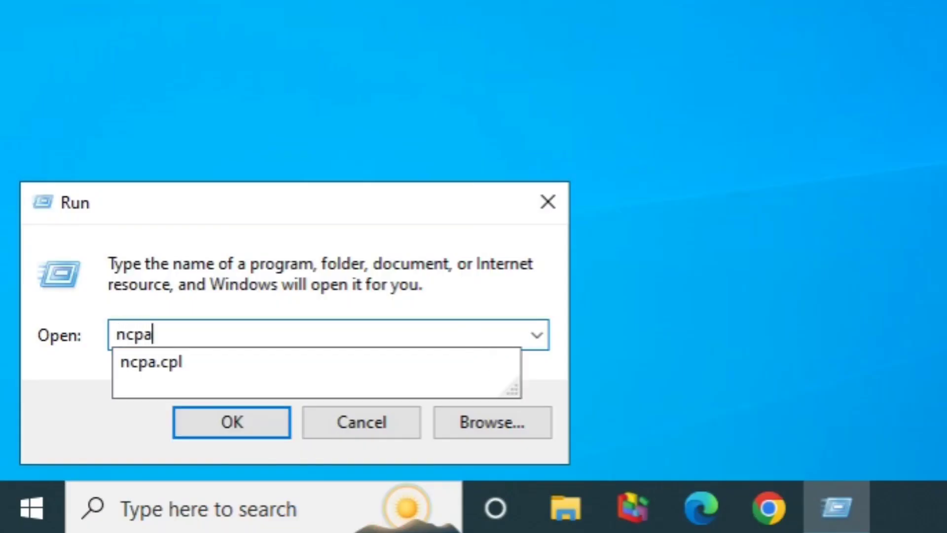
pyautogui.write('.cpl')
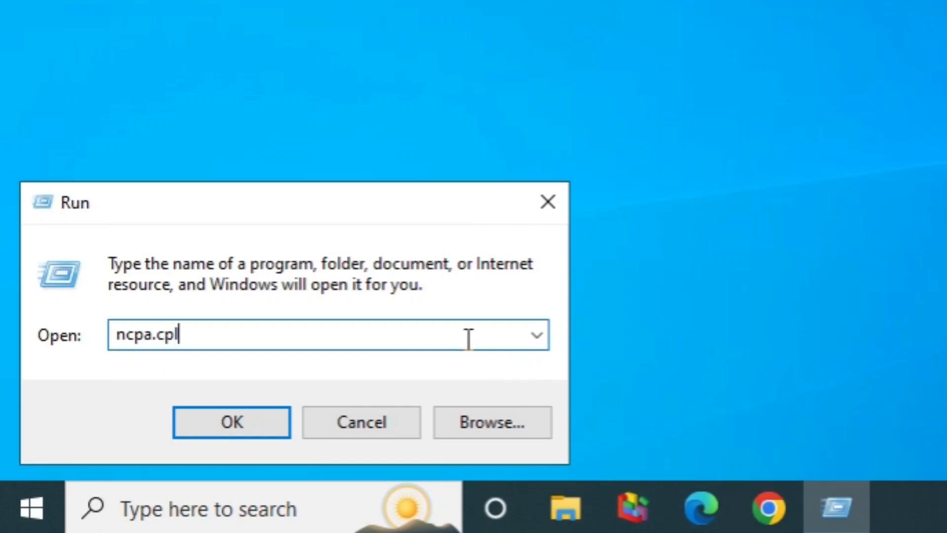
pyautogui.click(248, 420)
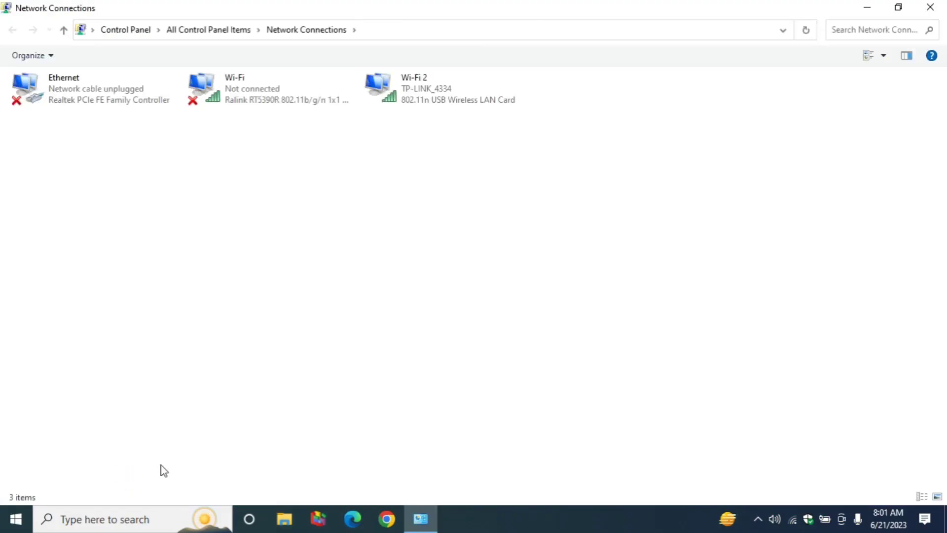
# Open the properties of the Wi-Fi 2 connection and configure its 802.11n USB Wireless LAN Card adapter.
pyautogui.click(425, 101)
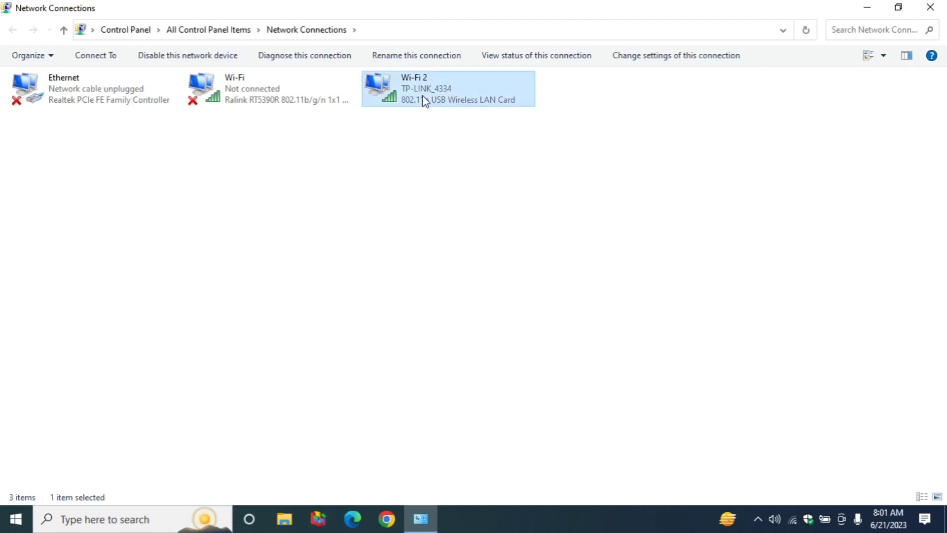
pyautogui.rightClick(425, 100)
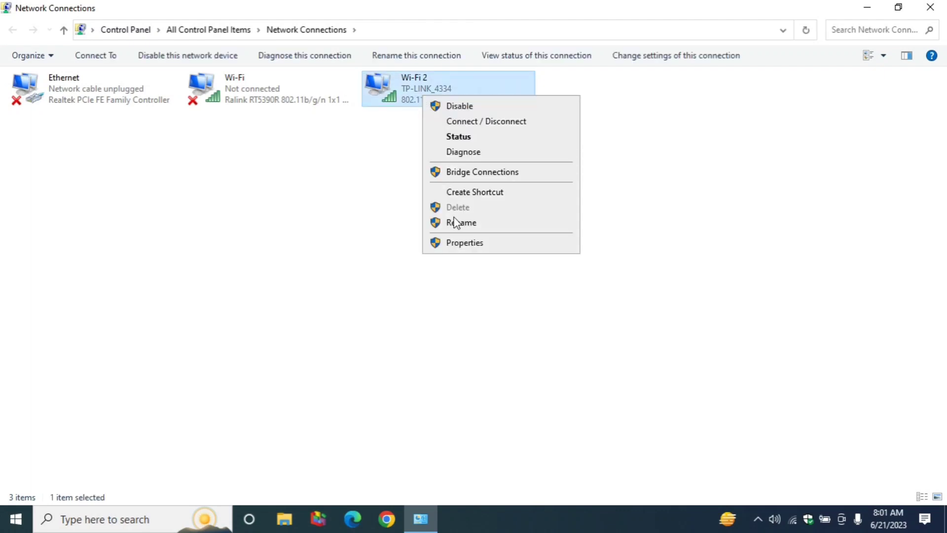
pyautogui.click(483, 248)
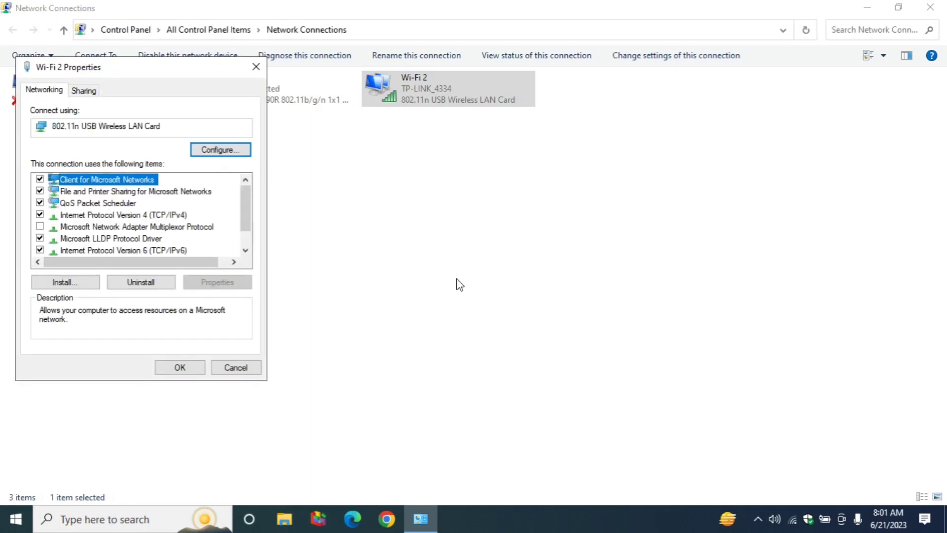
pyautogui.click(164, 215)
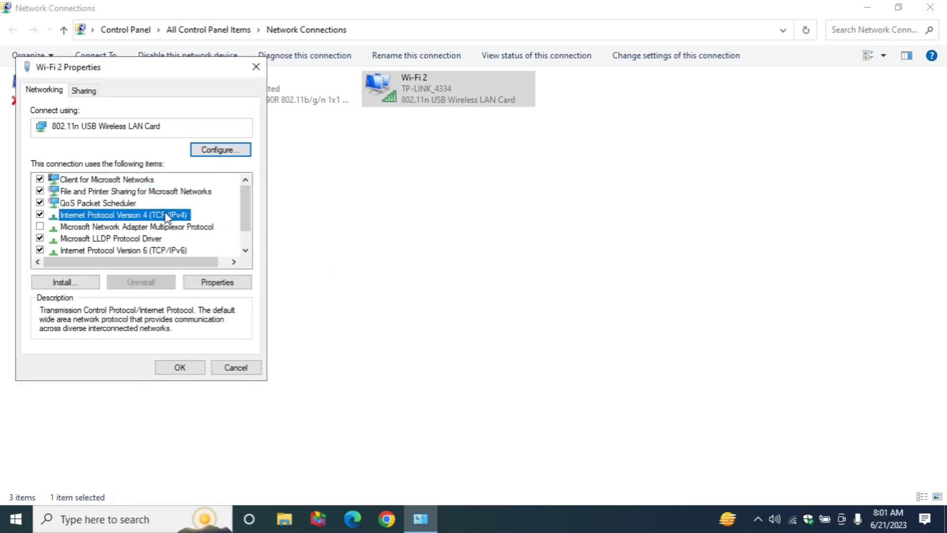
pyautogui.click(246, 152)
pyautogui.click(508, 317)
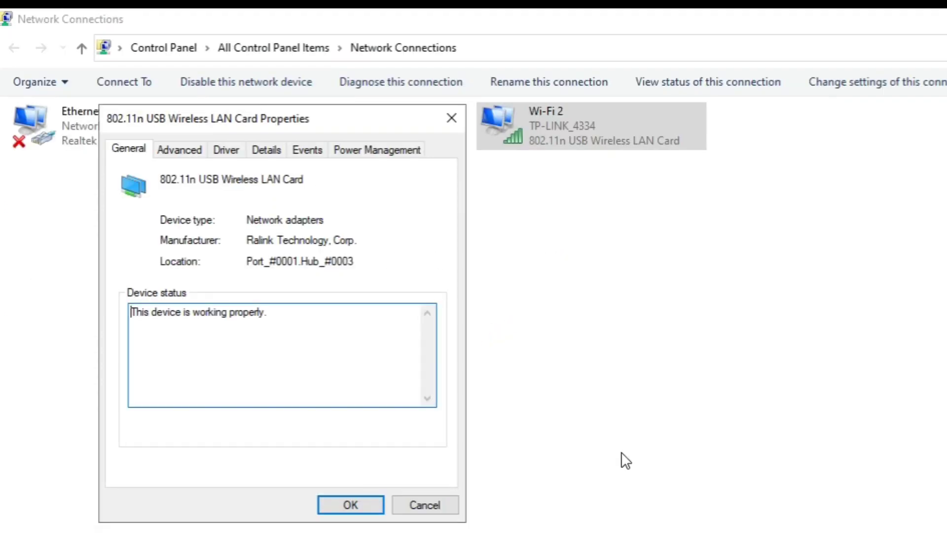
# Set the wireless adapter's advanced Channel Mode property to 2.4G + 5G.
pyautogui.click(172, 153)
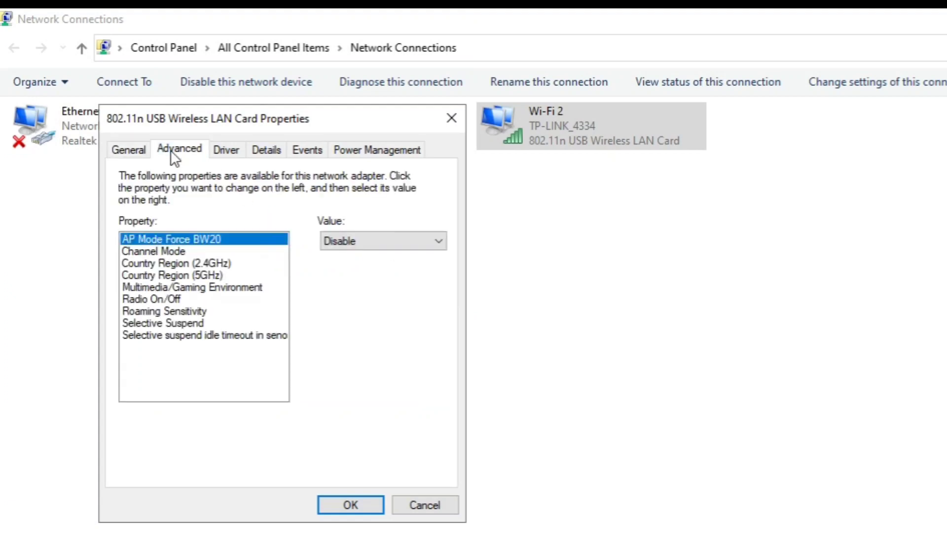
pyautogui.click(156, 251)
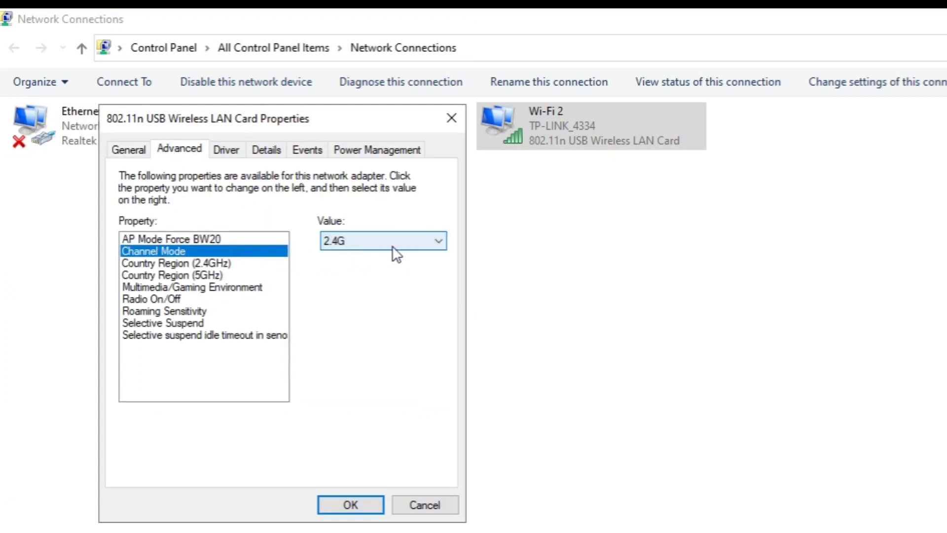
pyautogui.click(441, 238)
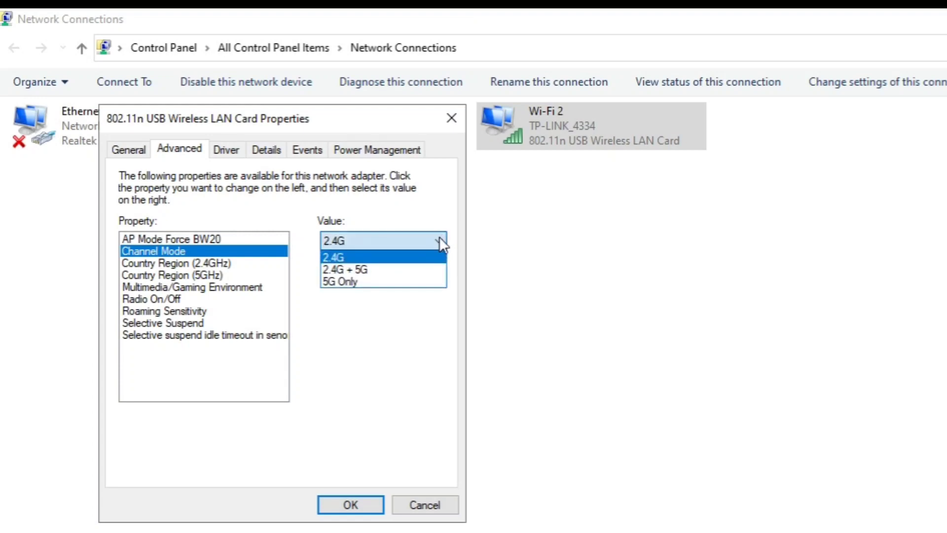
pyautogui.click(396, 270)
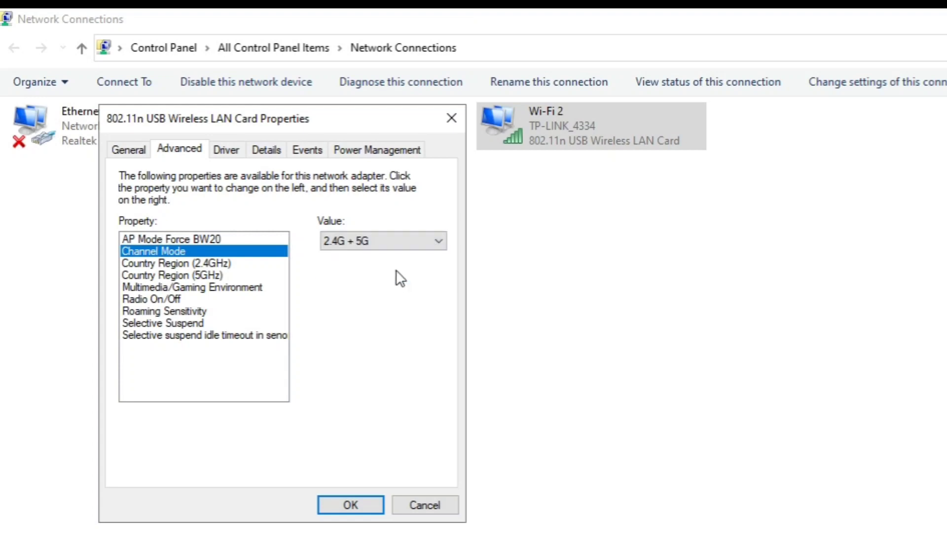
# Set the wireless adapter's Roaming Sensitivity to 3.Medium and apply the adapter settings.
pyautogui.click(163, 311)
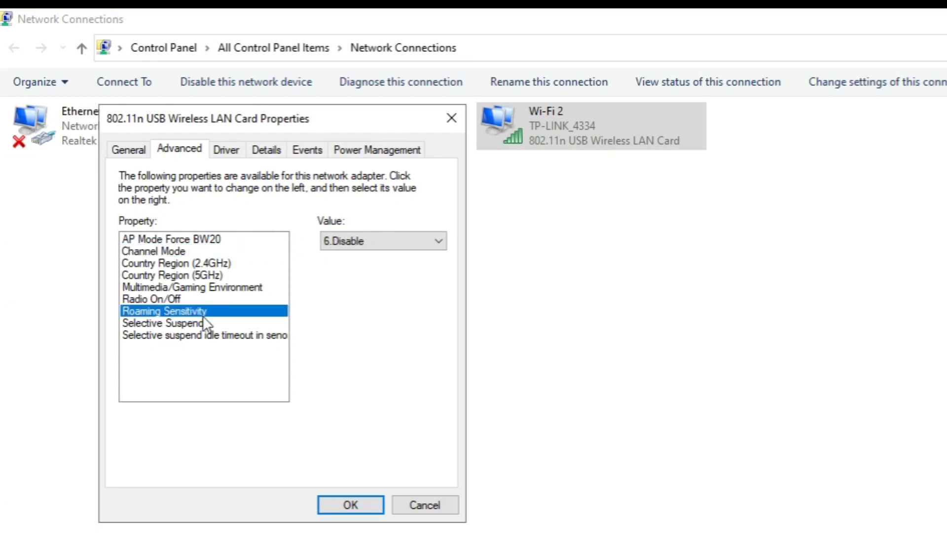
pyautogui.click(393, 241)
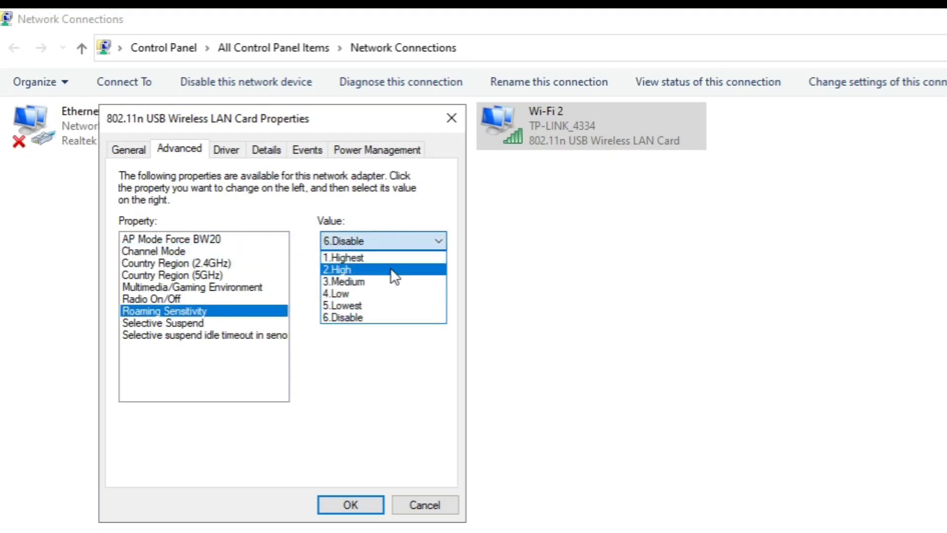
pyautogui.click(382, 294)
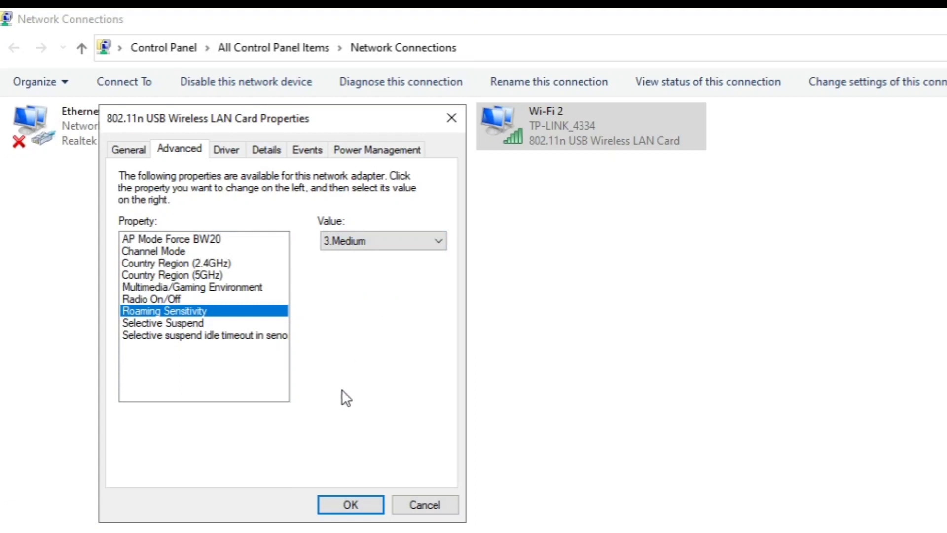
pyautogui.click(348, 503)
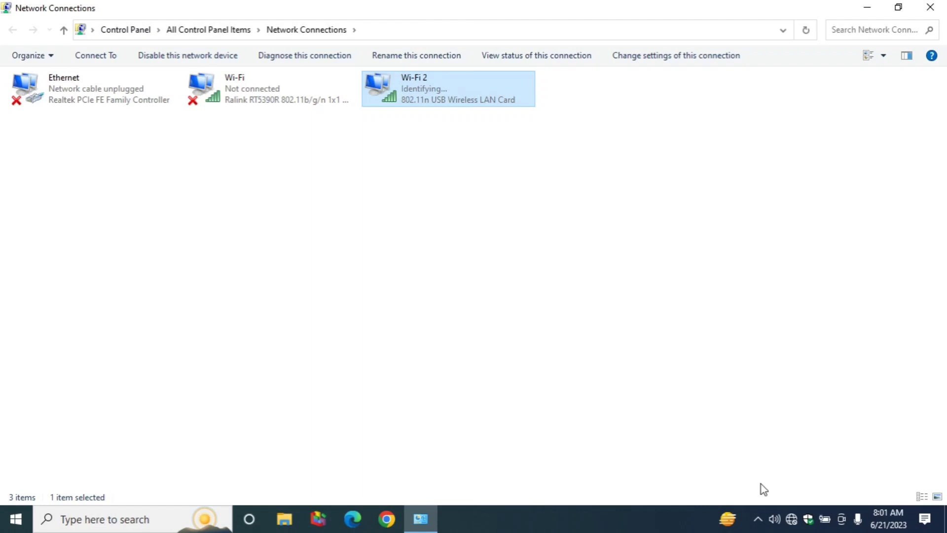
# Check the Wi-Fi 2 connection status in the list of available networks and close the list.
pyautogui.click(788, 522)
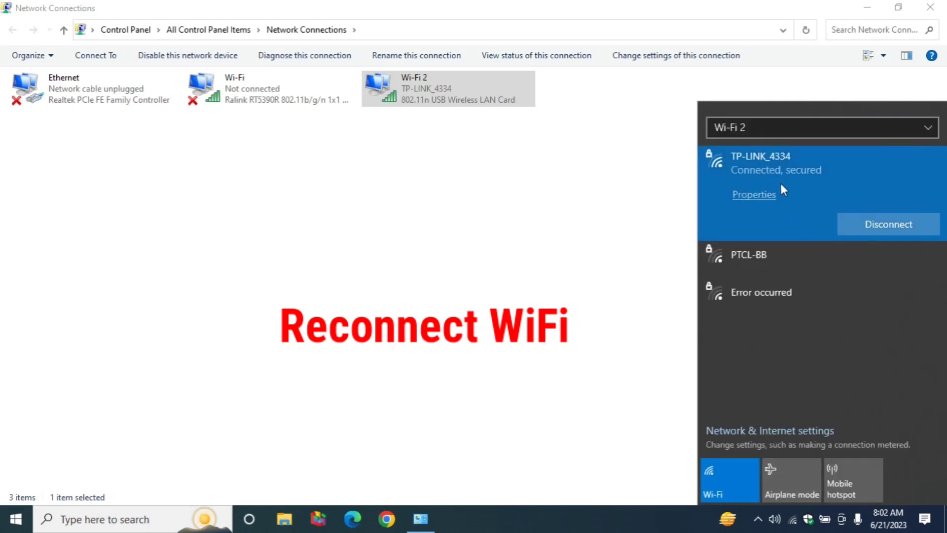
pyautogui.click(151, 247)
# Open the properties of the Ethernet connection and configure its Realtek PCIe FE Family Controller adapter.
pyautogui.click(72, 97)
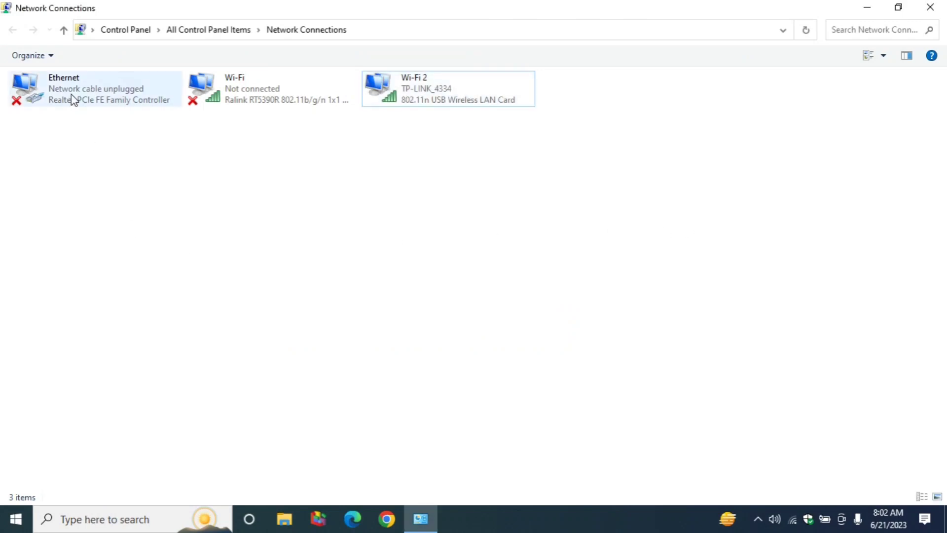
pyautogui.rightClick(72, 95)
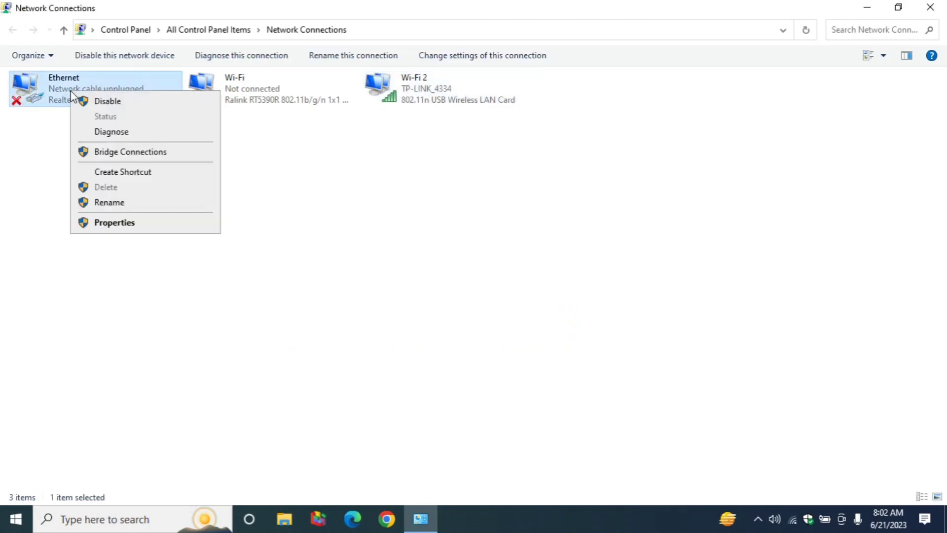
pyautogui.click(114, 223)
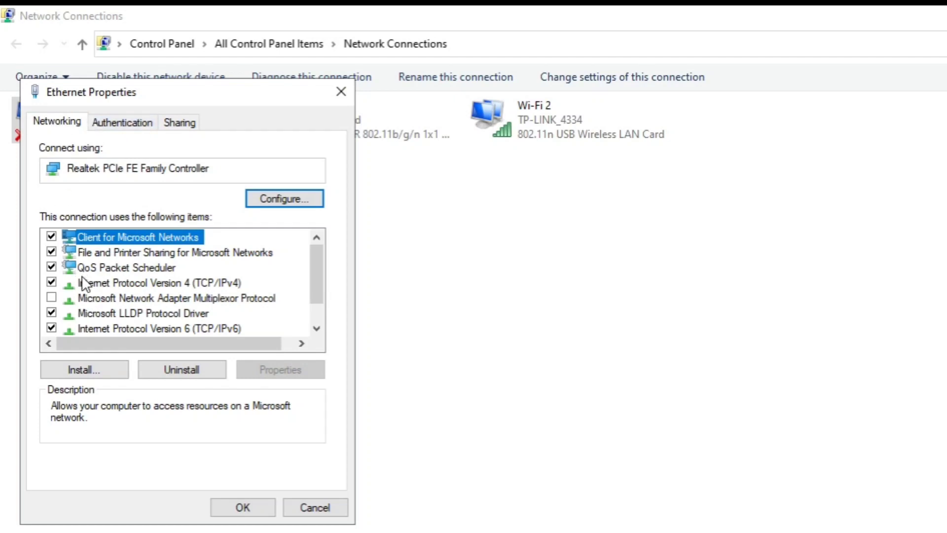
pyautogui.click(169, 283)
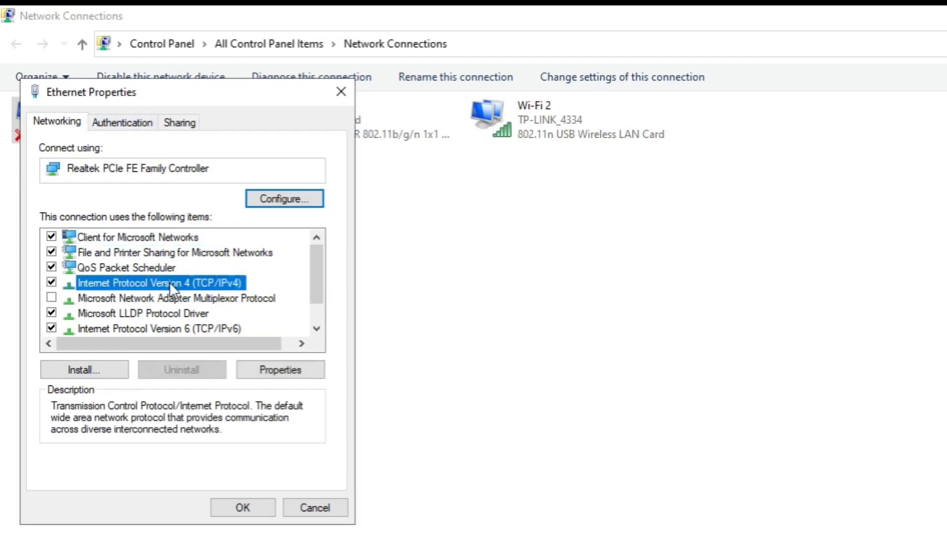
pyautogui.click(276, 201)
pyautogui.click(641, 414)
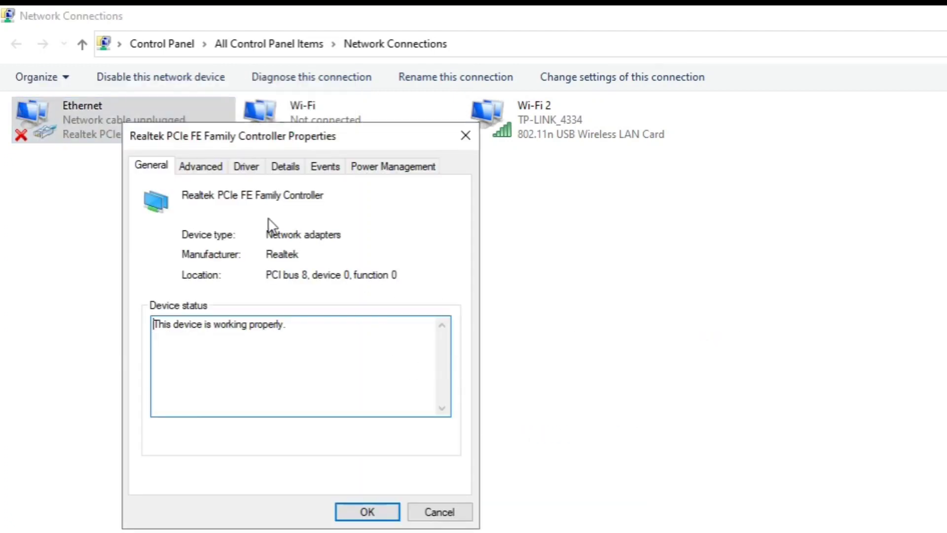
# Set the Ethernet adapter's advanced Large Send Offload v2 (IPv4) property to Disabled.
pyautogui.click(196, 171)
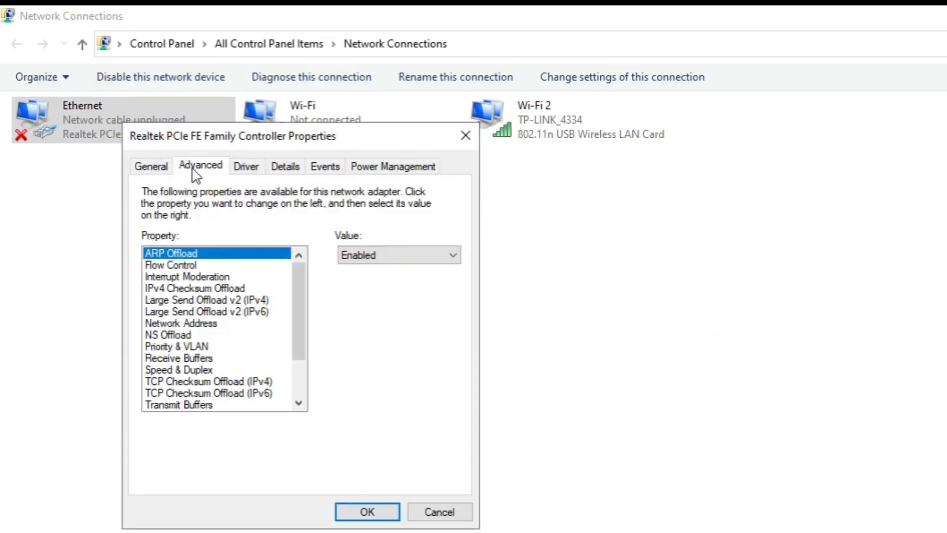
pyautogui.click(203, 300)
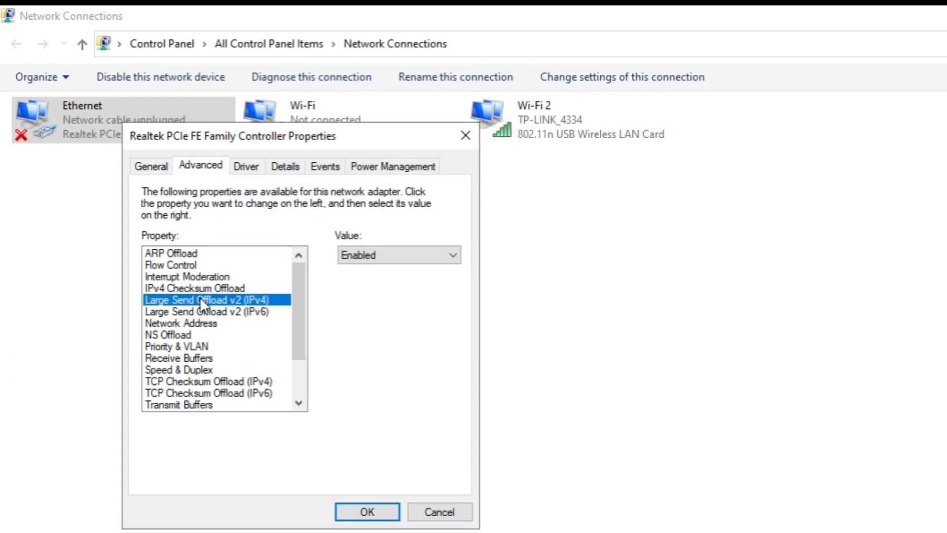
pyautogui.click(403, 255)
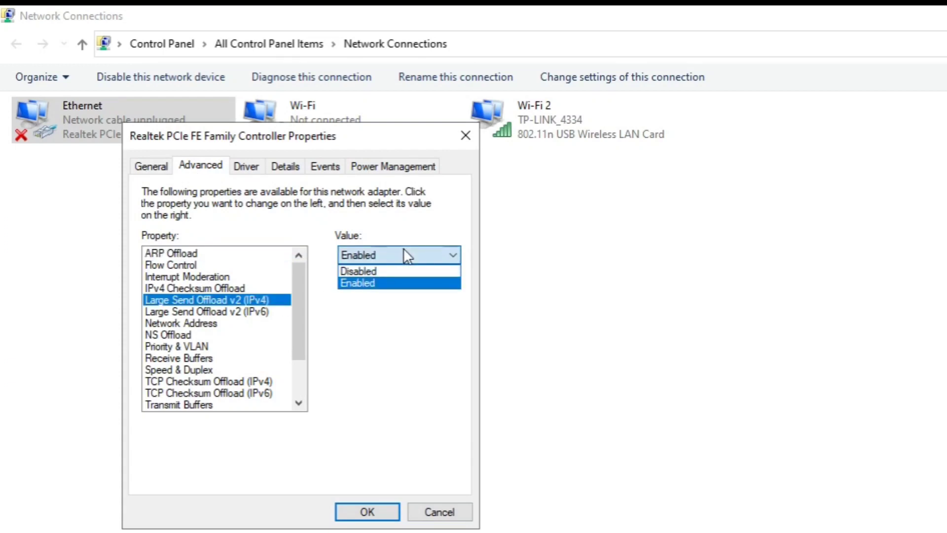
pyautogui.click(406, 274)
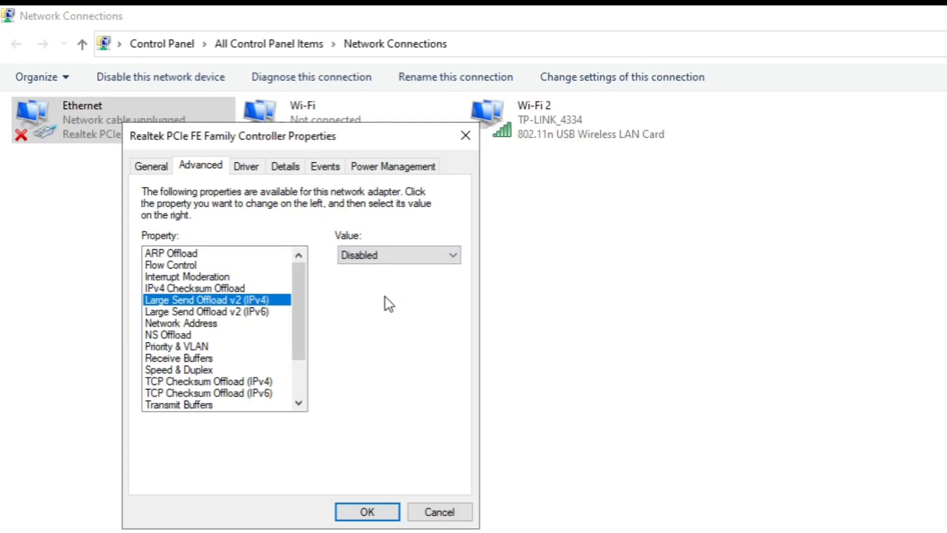
# Set the Ethernet adapter's Speed & Duplex to 100 Mbps Full Duplex and apply the adapter settings.
pyautogui.click(191, 370)
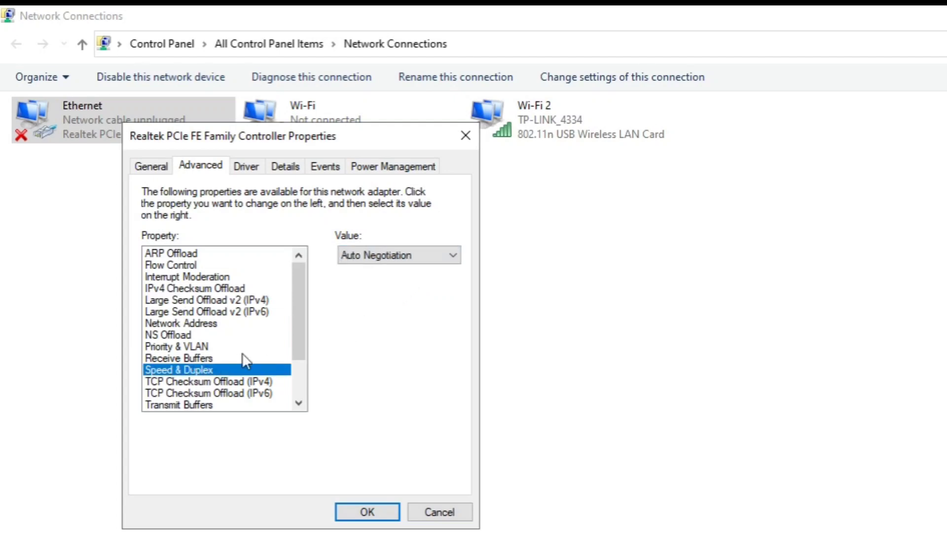
pyautogui.click(423, 257)
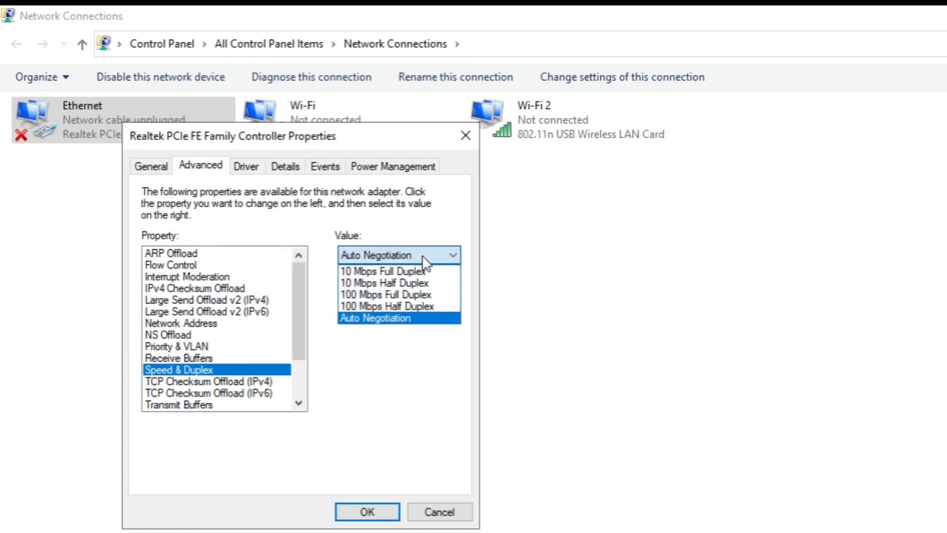
pyautogui.click(422, 296)
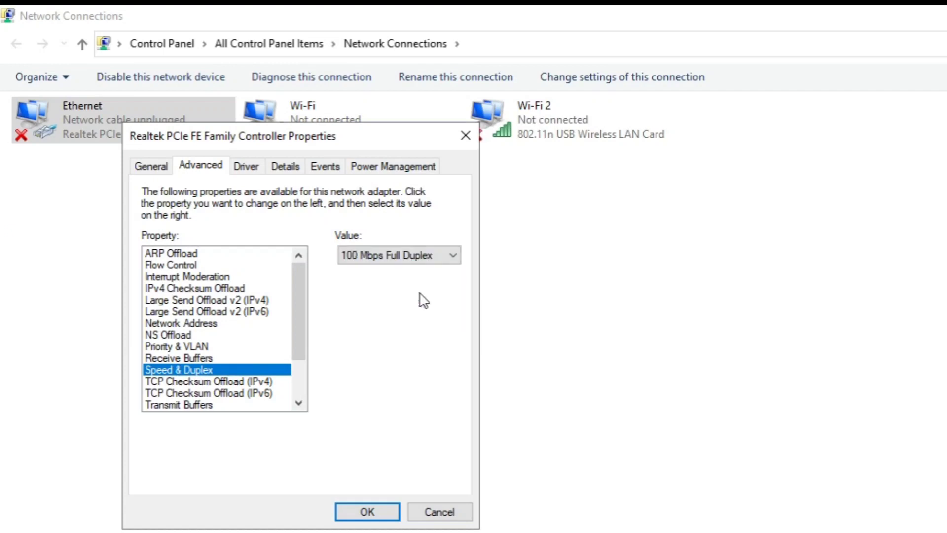
pyautogui.click(374, 513)
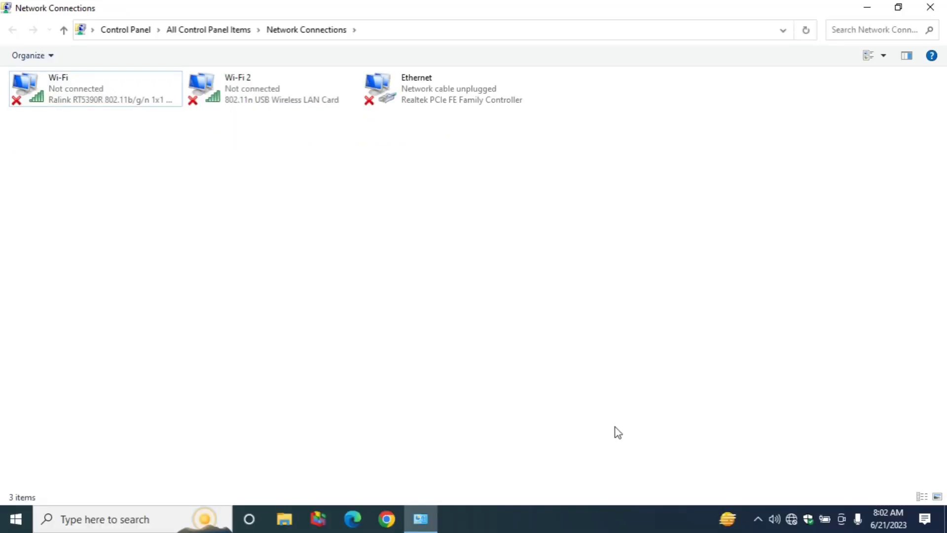
# Reconnect Wi-Fi 2 to the TP-LINK_4334 network with automatic connection enabled.
pyautogui.click(796, 523)
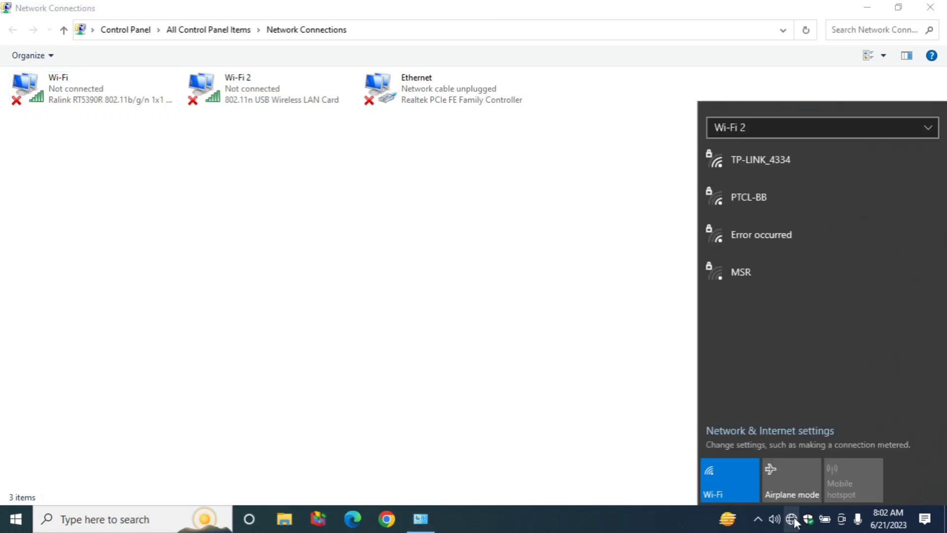
pyautogui.click(746, 162)
pyautogui.click(821, 194)
pyautogui.click(895, 224)
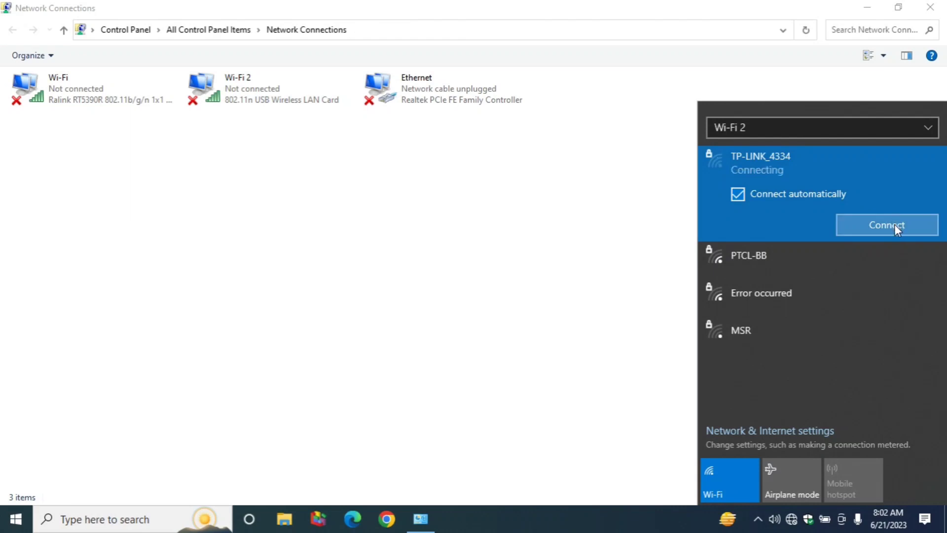
# Close the Network Connections window and open the Windows folder on Local Disk (C:) in File Explorer.
pyautogui.click(581, 289)
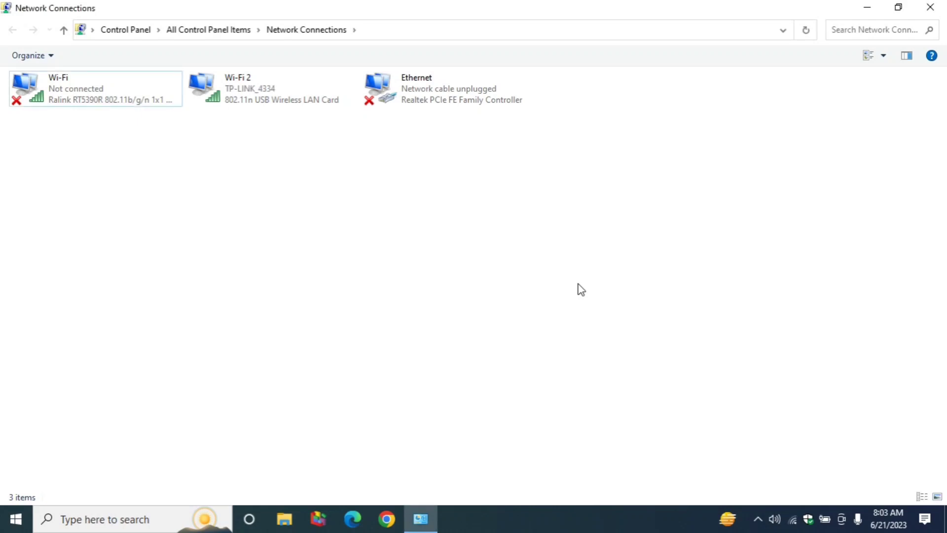
pyautogui.click(922, 9)
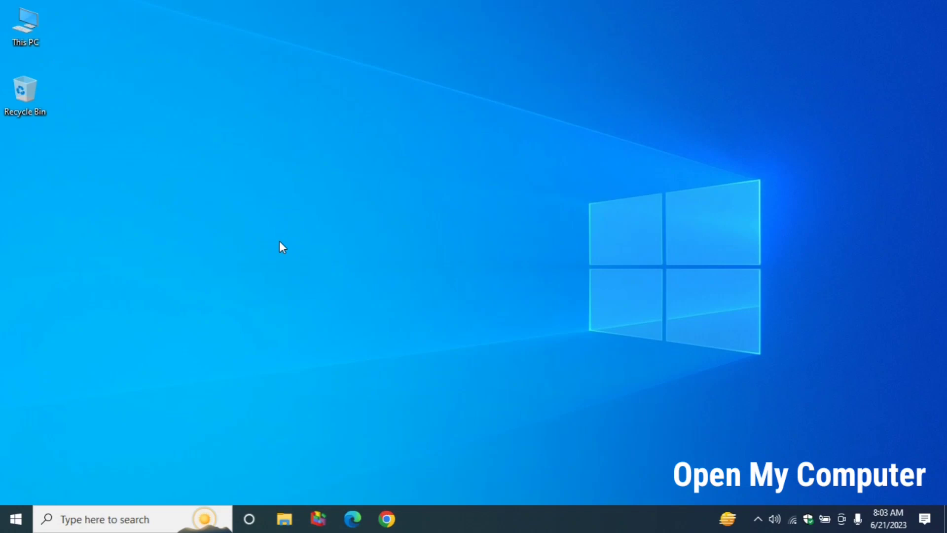
pyautogui.press('super+e')
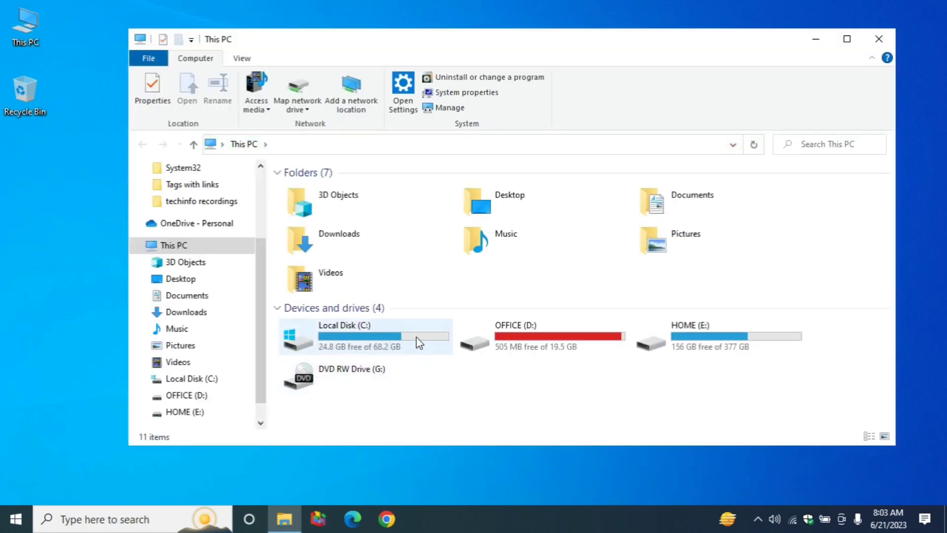
pyautogui.doubleClick(417, 340)
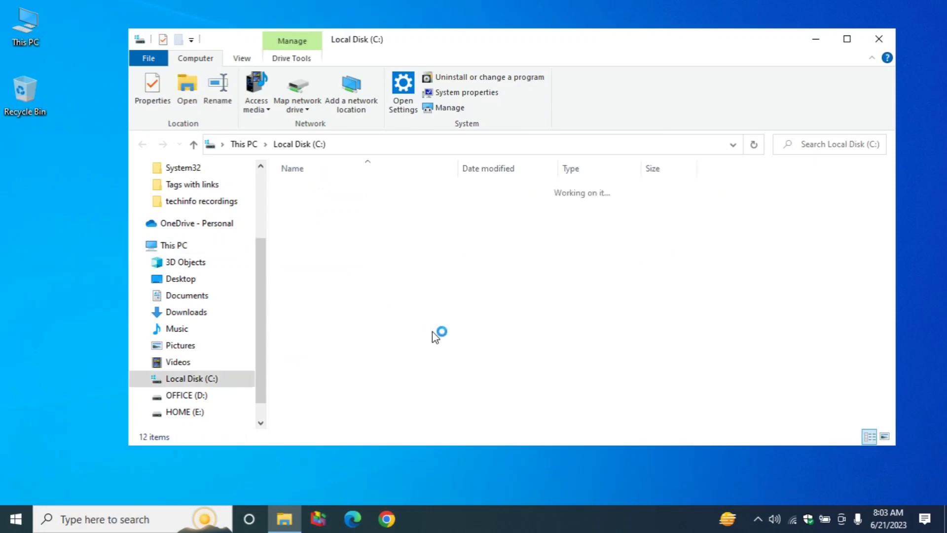
pyautogui.click(386, 352)
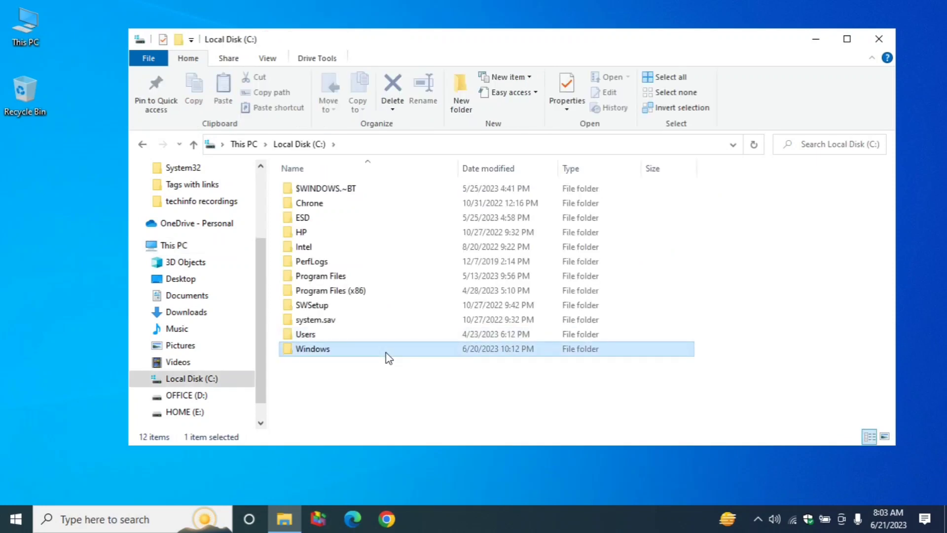
pyautogui.doubleClick(385, 352)
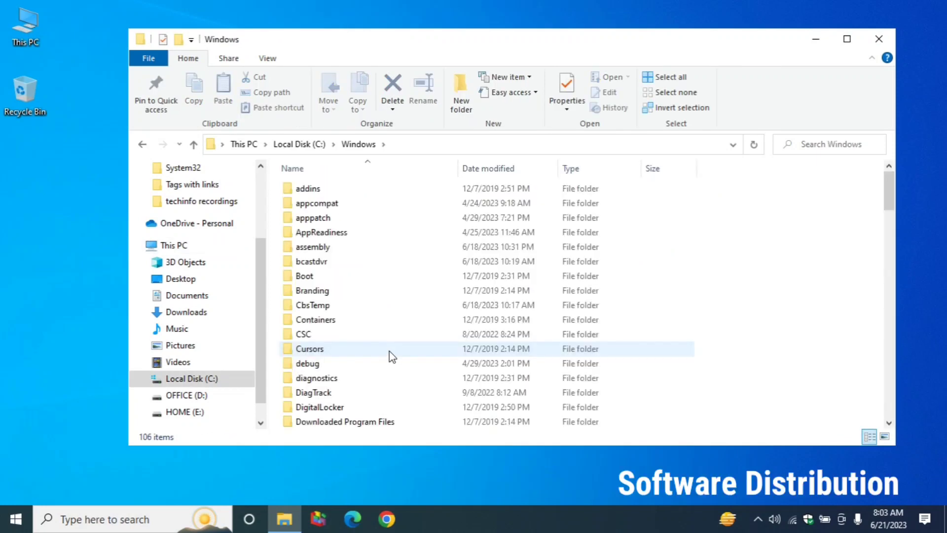
# Locate the SoftwareDistribution folder inside the Windows folder and open it.
pyautogui.click(373, 352)
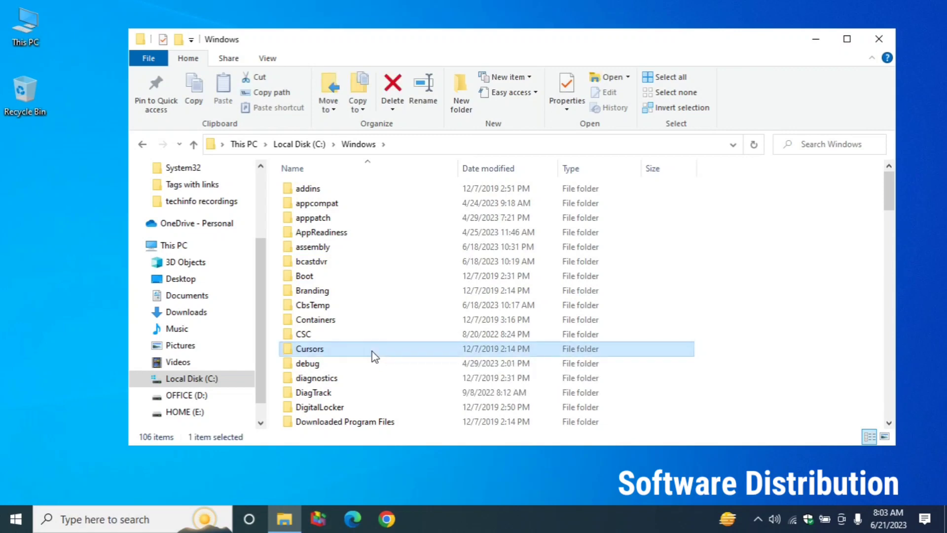
pyautogui.press('s')
pyautogui.press('s')
pyautogui.press('s')
pyautogui.press('s')
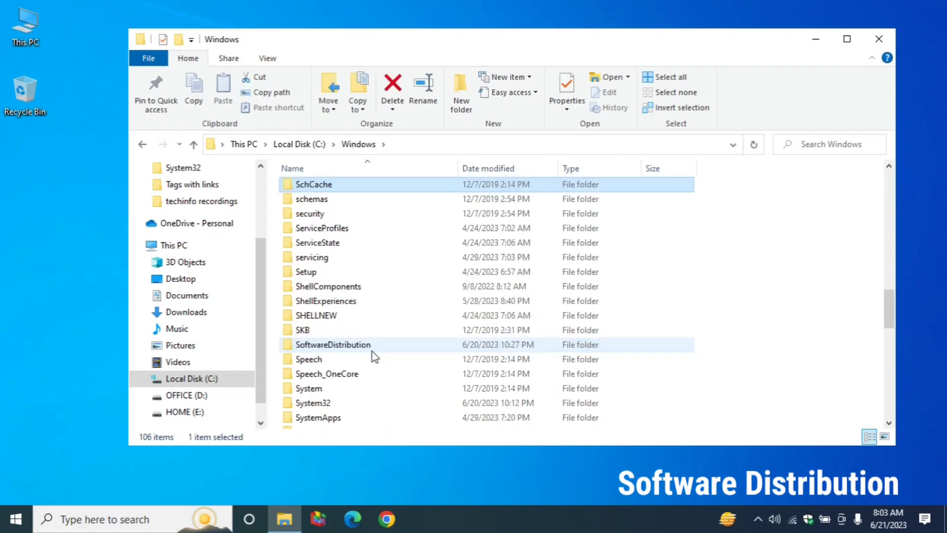
pyautogui.press('s')
pyautogui.press('s')
pyautogui.press('s')
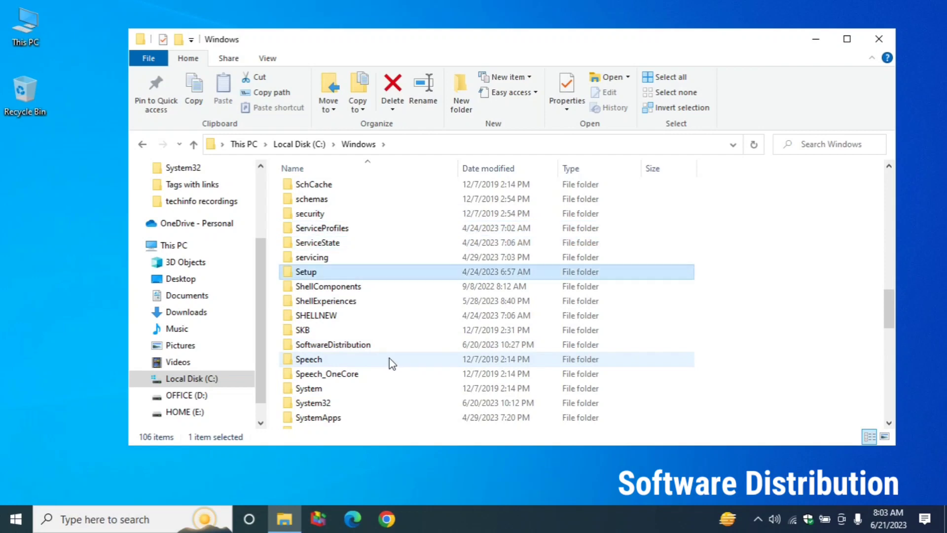
pyautogui.click(386, 350)
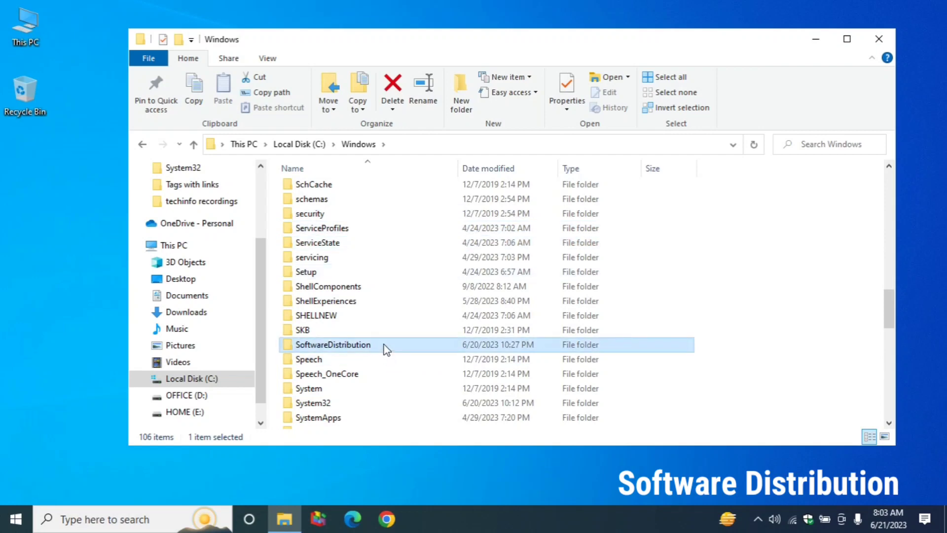
pyautogui.doubleClick(386, 349)
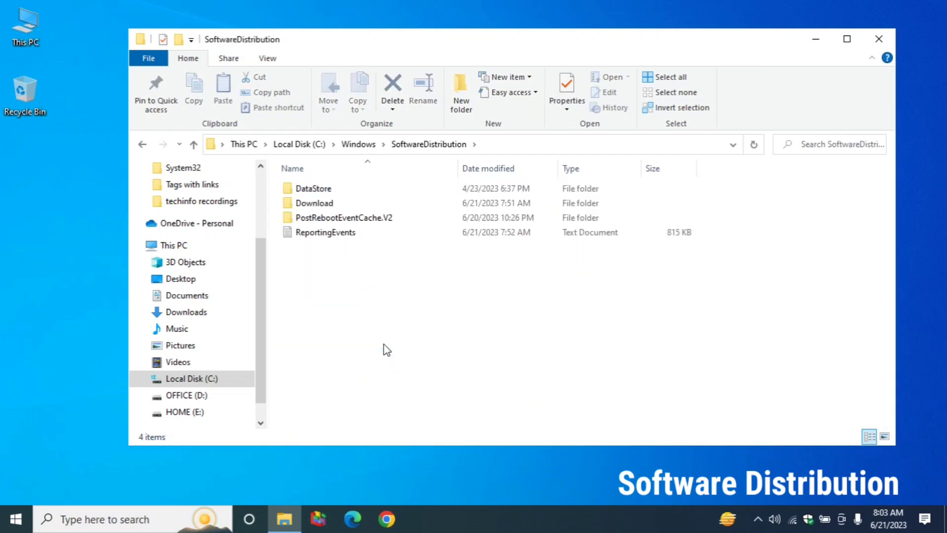
# Delete all files and folders inside SoftwareDistribution and close the File Explorer window.
pyautogui.click(316, 191)
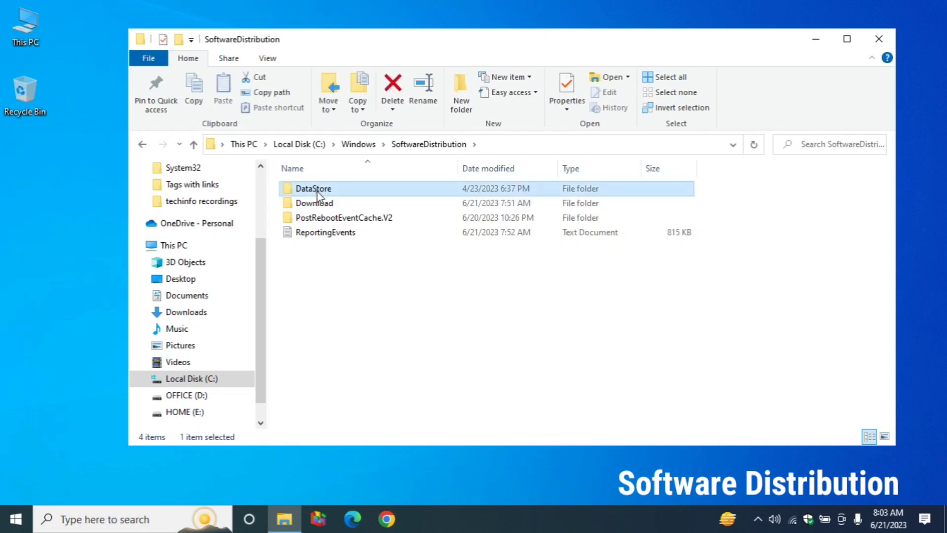
pyautogui.hotkey('ctrl', 'a')
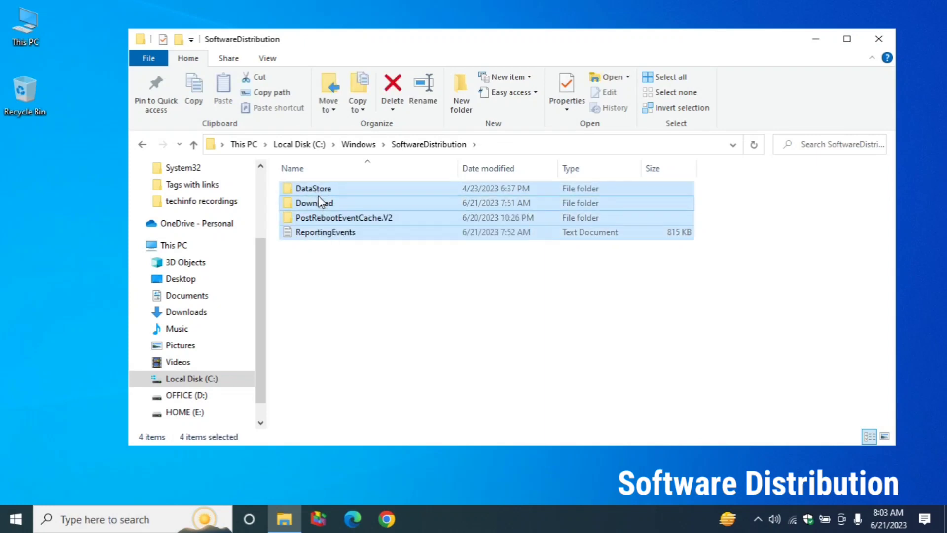
pyautogui.rightClick(318, 198)
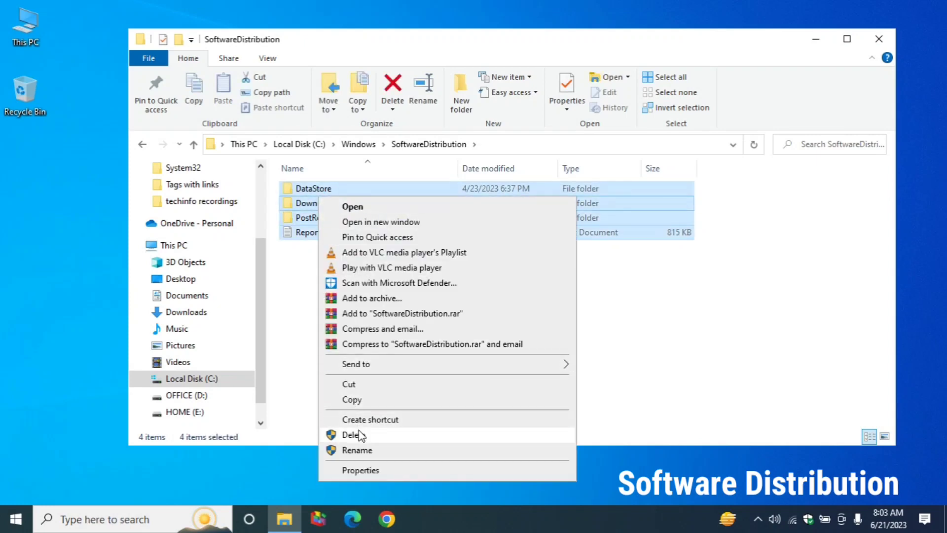
pyautogui.click(406, 440)
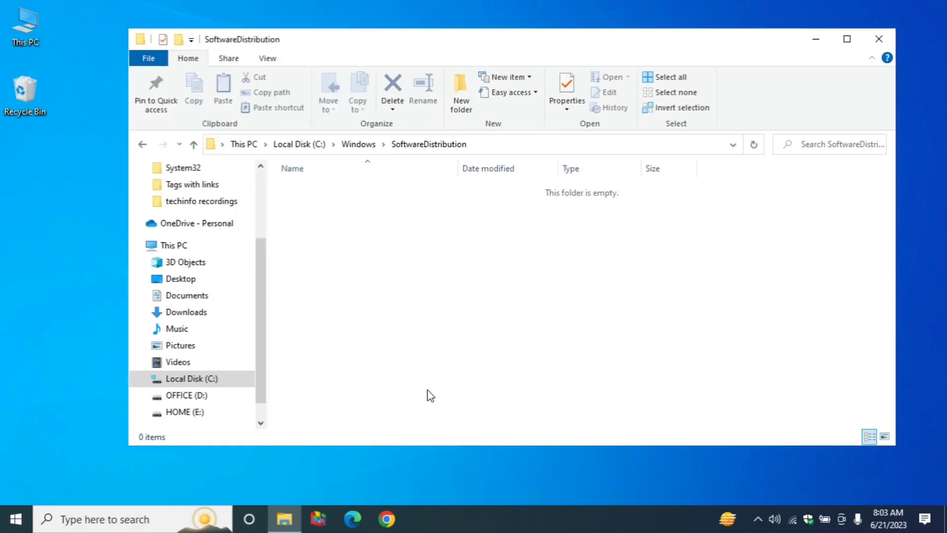
pyautogui.click(877, 39)
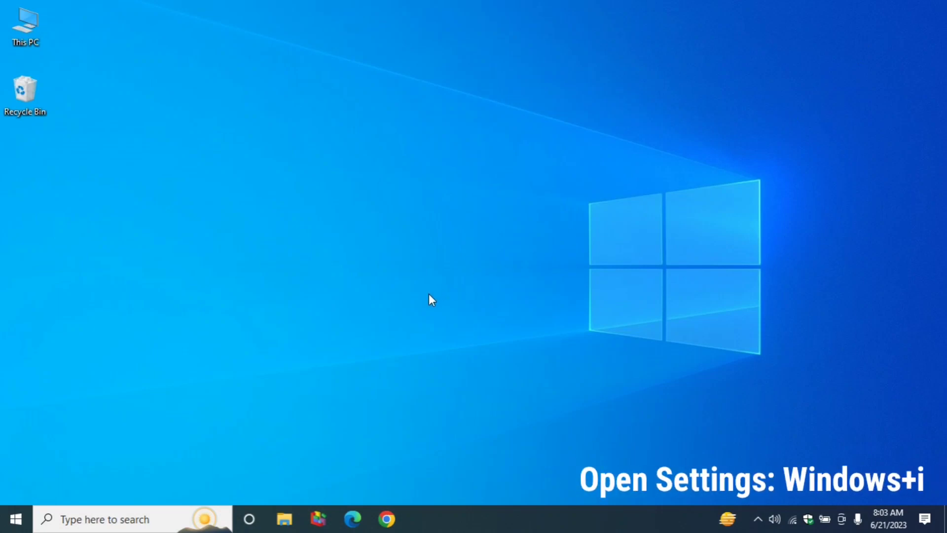
# Open the Windows Update page under Update & Security in the Settings app.
pyautogui.press('super+i')
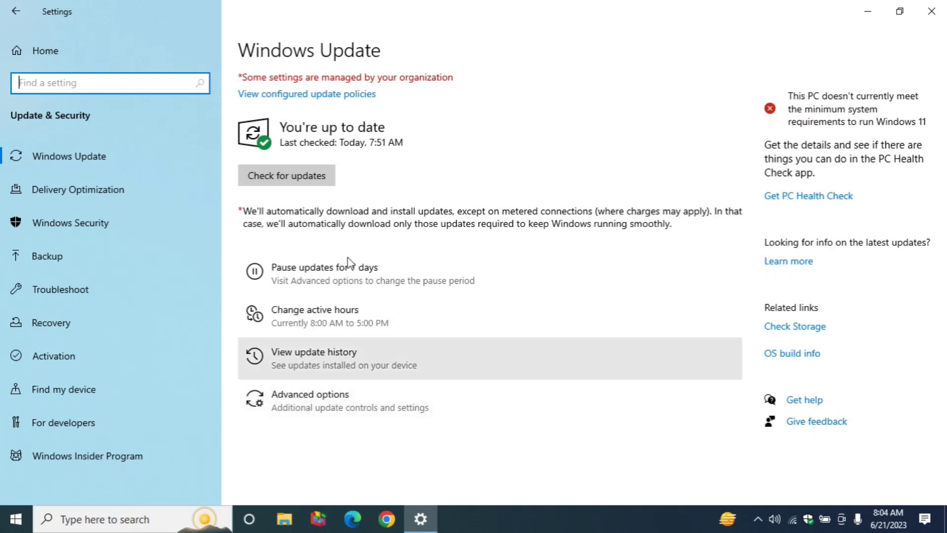
pyautogui.click(319, 188)
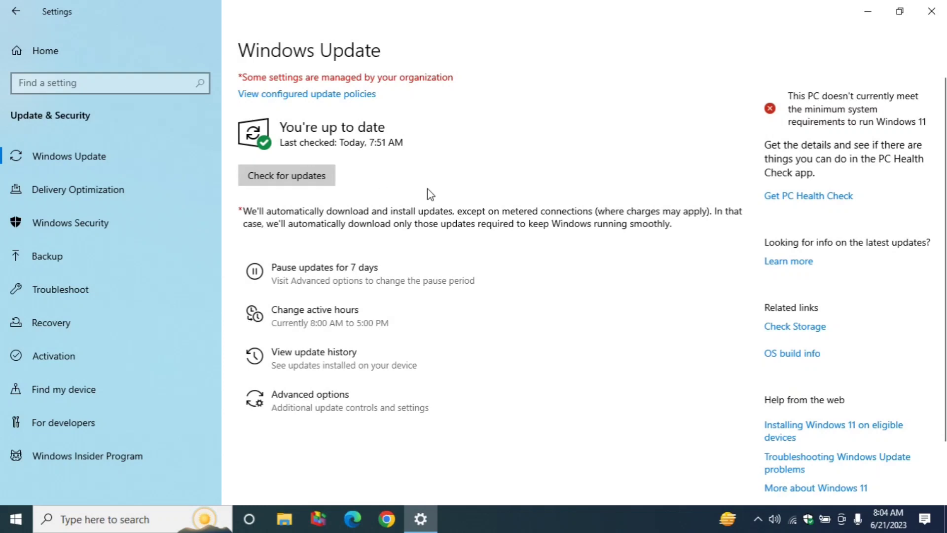